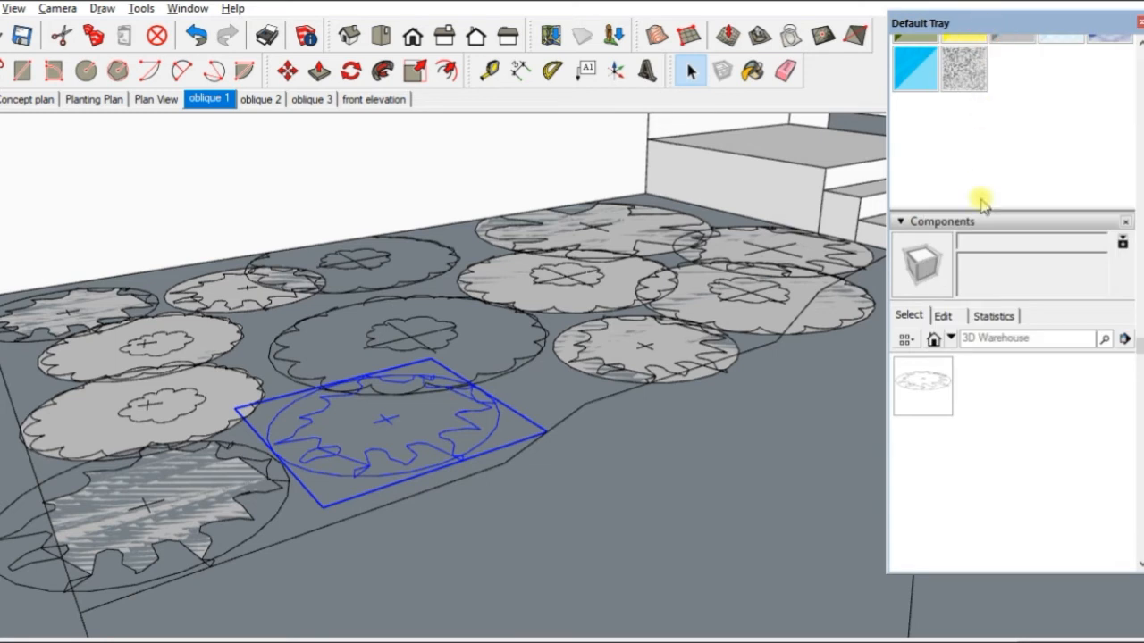
Step: Select several plant symbols one after another and check in their entity information whether they are groups or components
left_click(1126, 340)
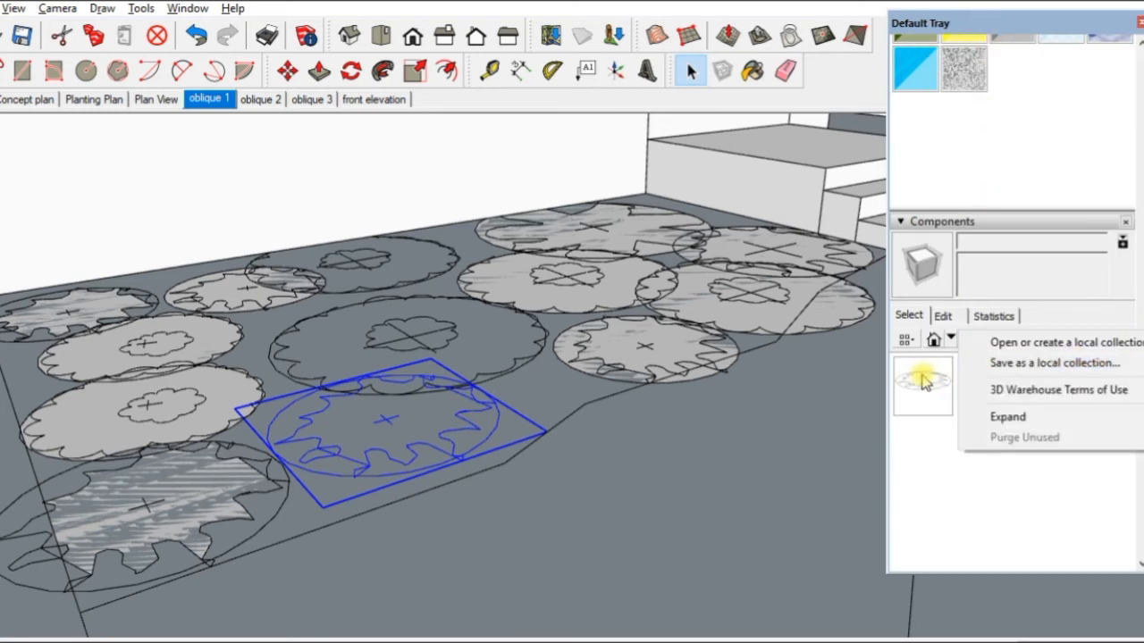
left_click(929, 468)
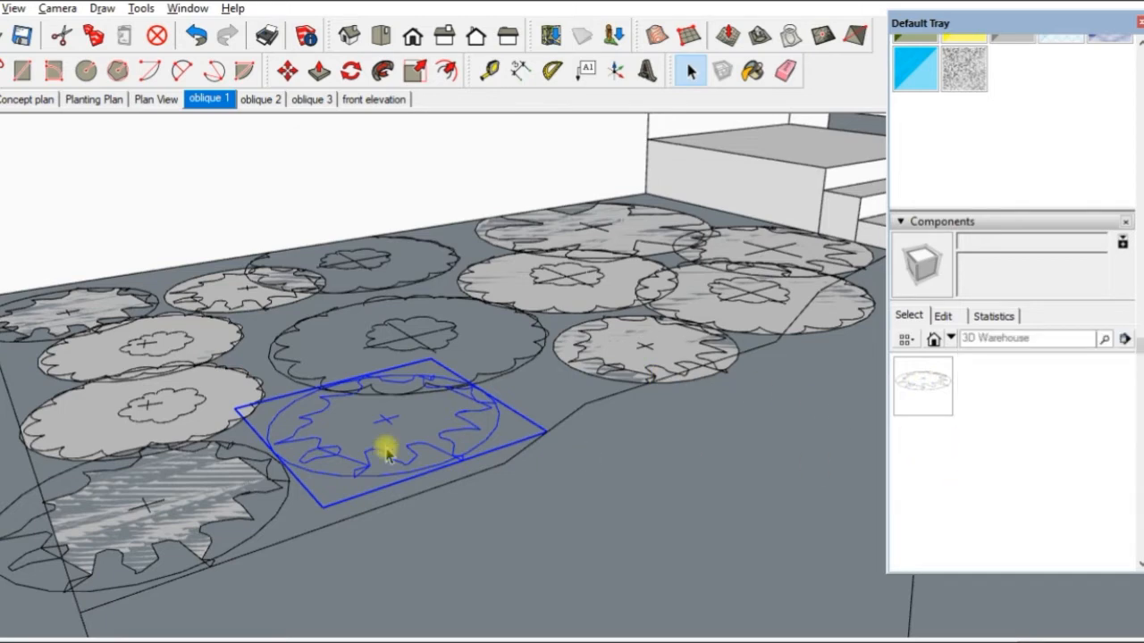
left_click(527, 368)
scroll(1130, 498, "up", 10)
scroll(1130, 498, "up", 3)
left_click(612, 378)
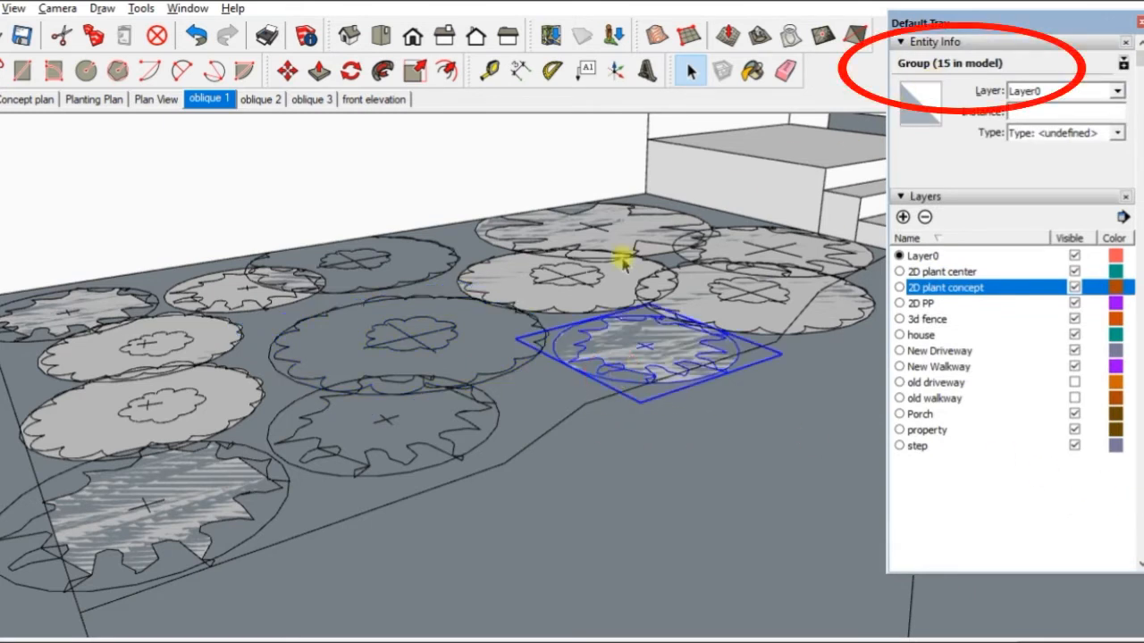
left_click(516, 301)
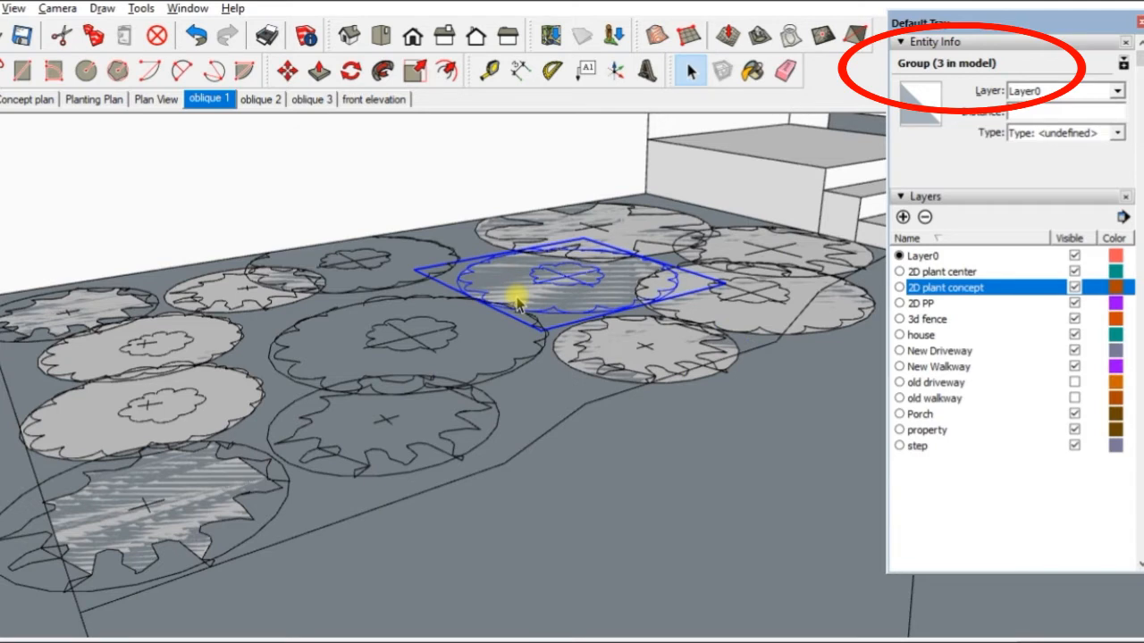
left_click(418, 474)
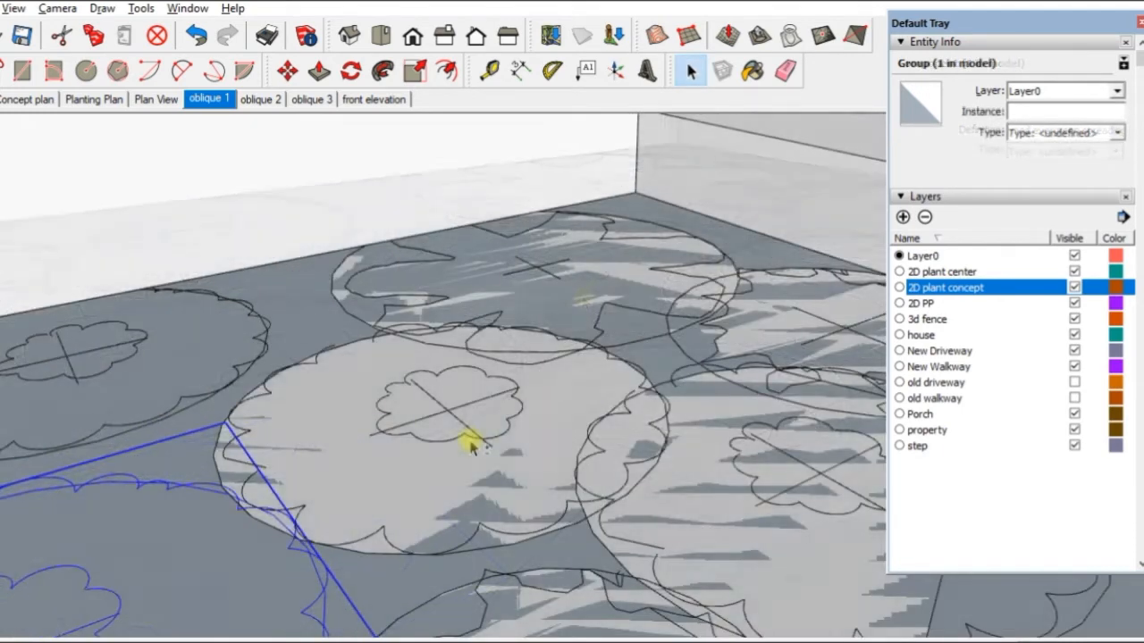
Step: Select the plant symbol with the scalloped outline and small scalloped centre, and open its group for editing
left_click(471, 401)
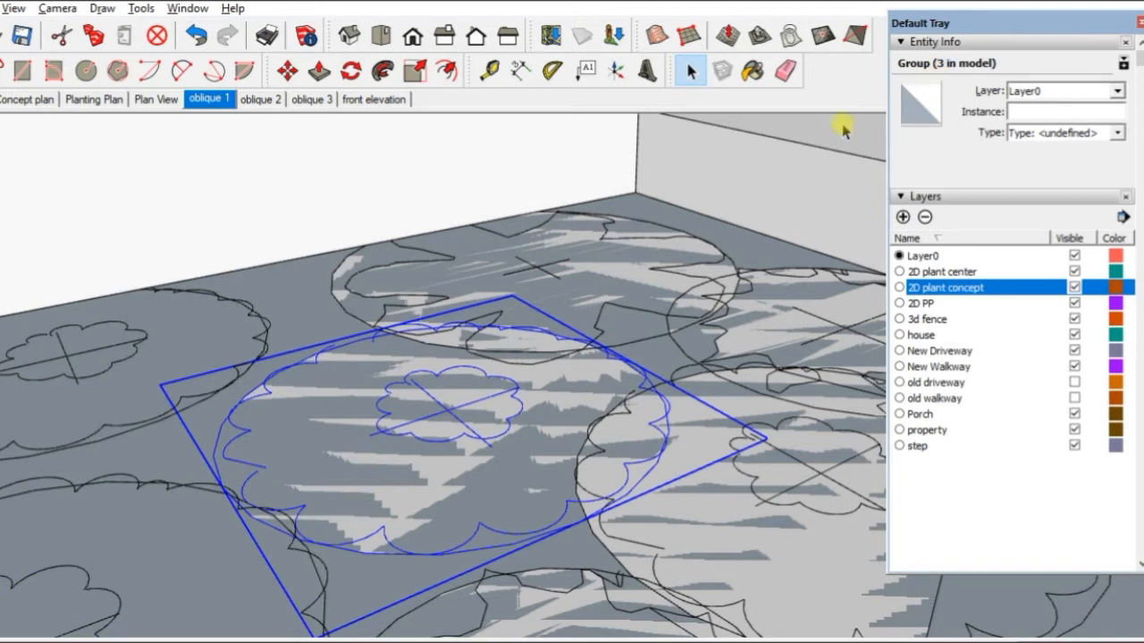
right_click(448, 411)
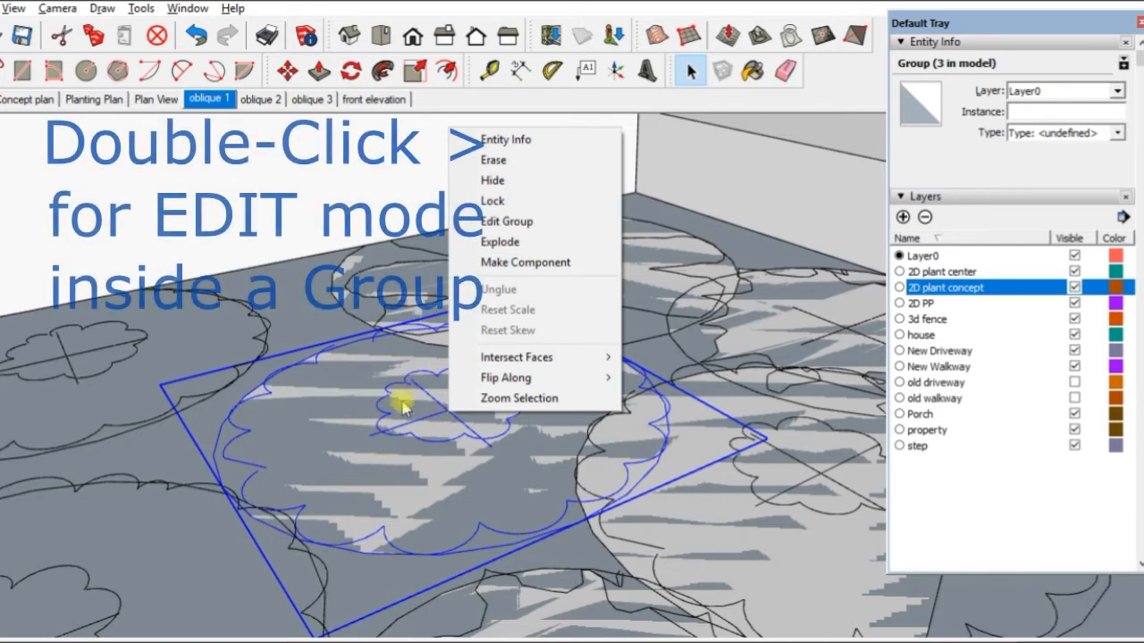
left_click(395, 554)
double_click(397, 552)
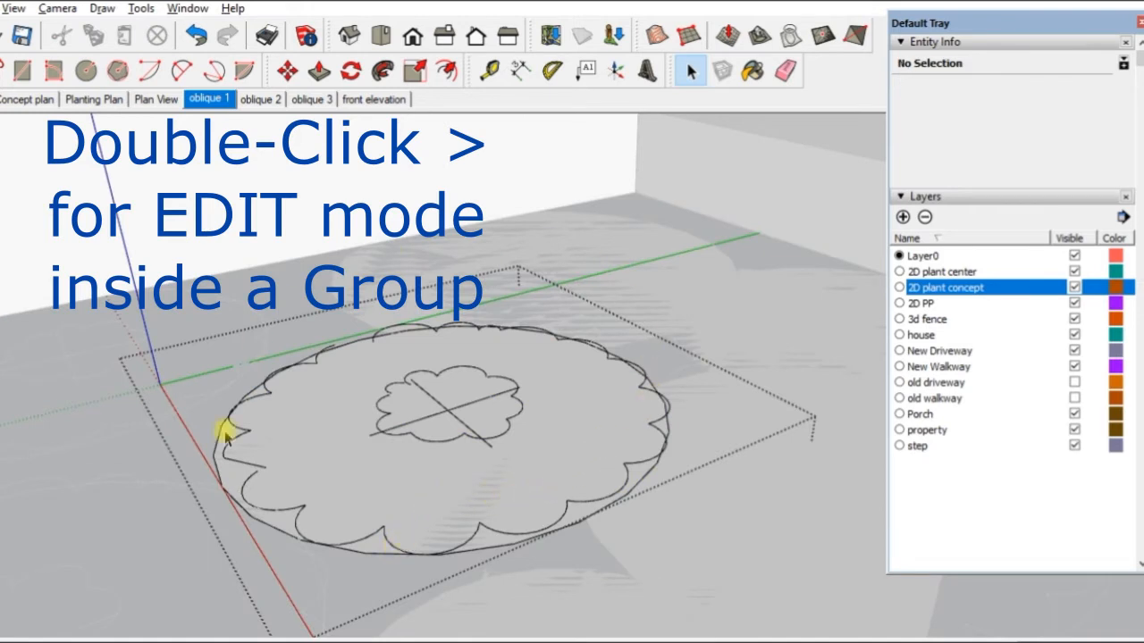
Step: Check the centre cross group's layer by switching the visibility of the 2D plant center layer off and on twice
left_click(446, 411)
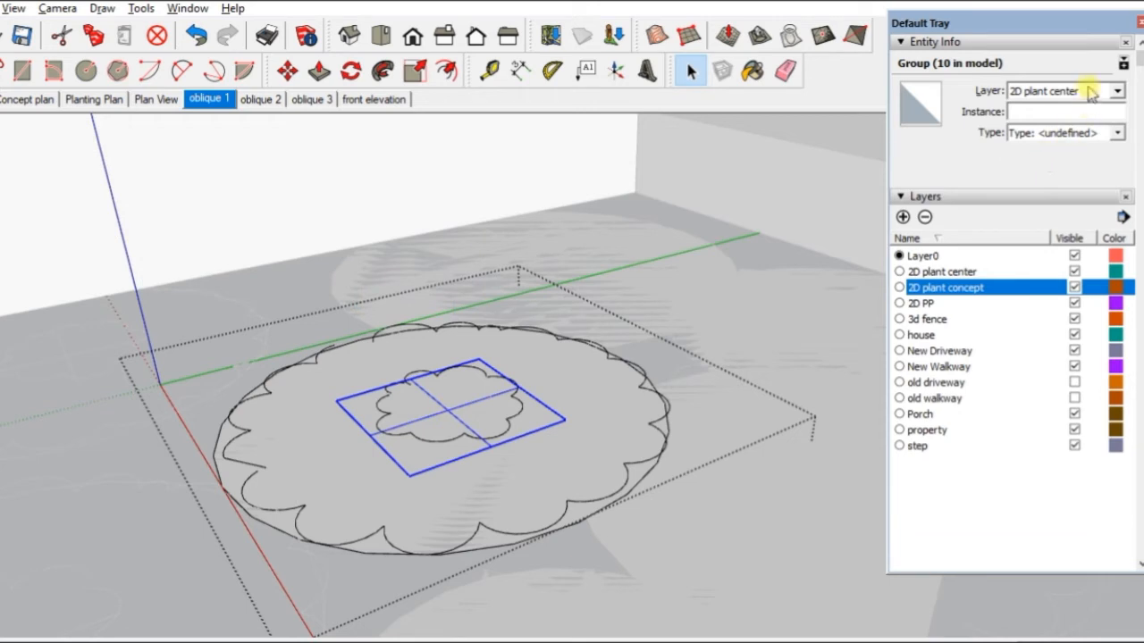
left_click(1074, 273)
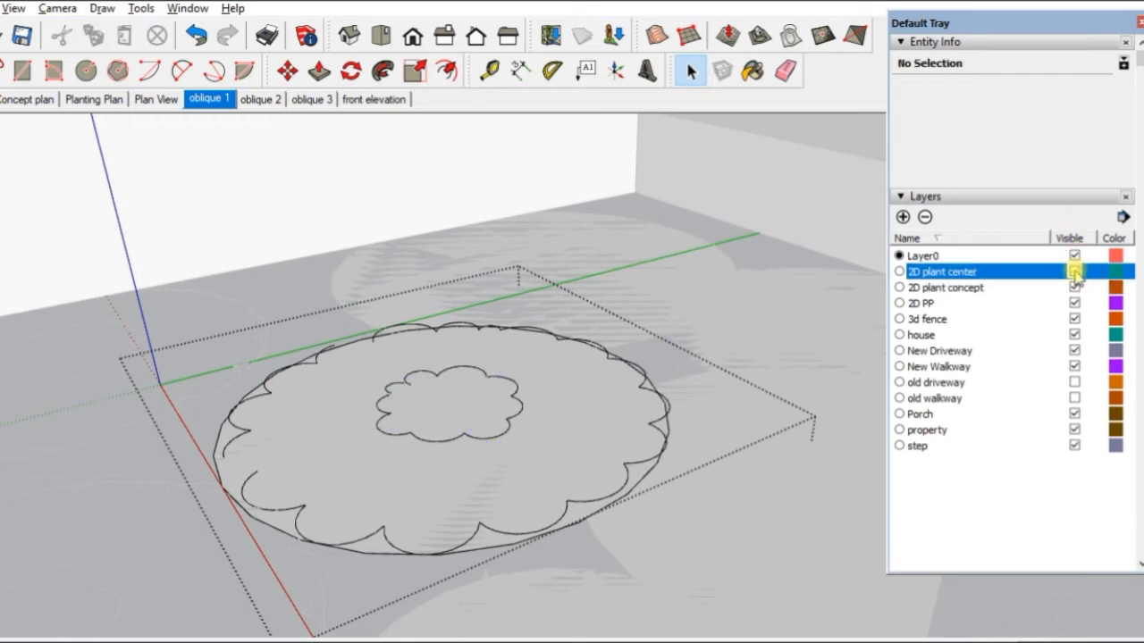
left_click(1074, 272)
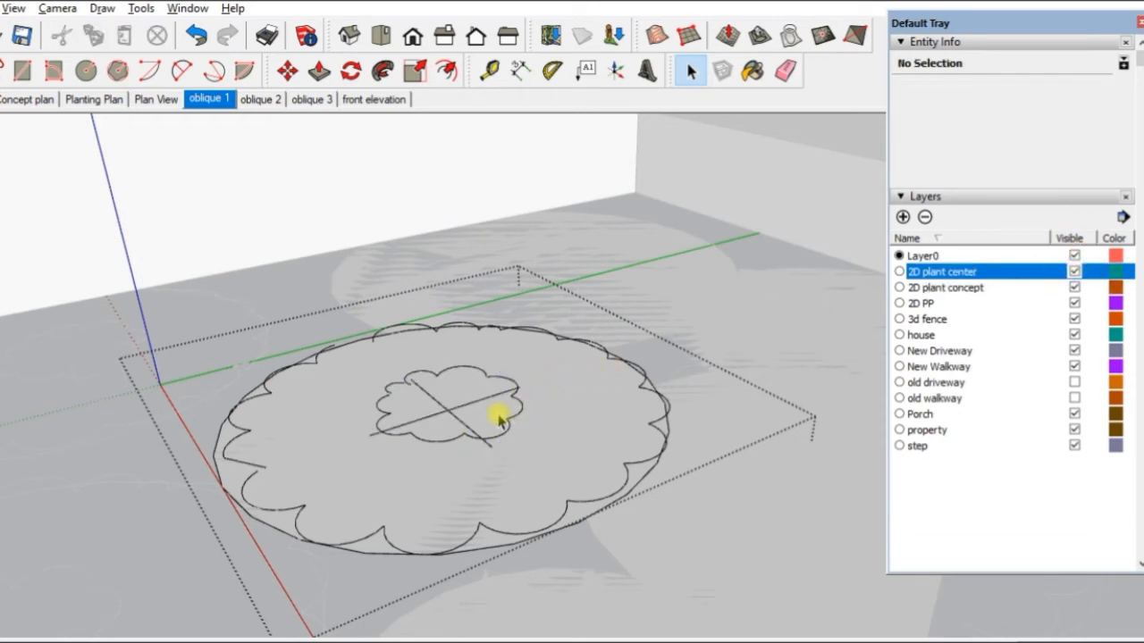
left_click(1074, 272)
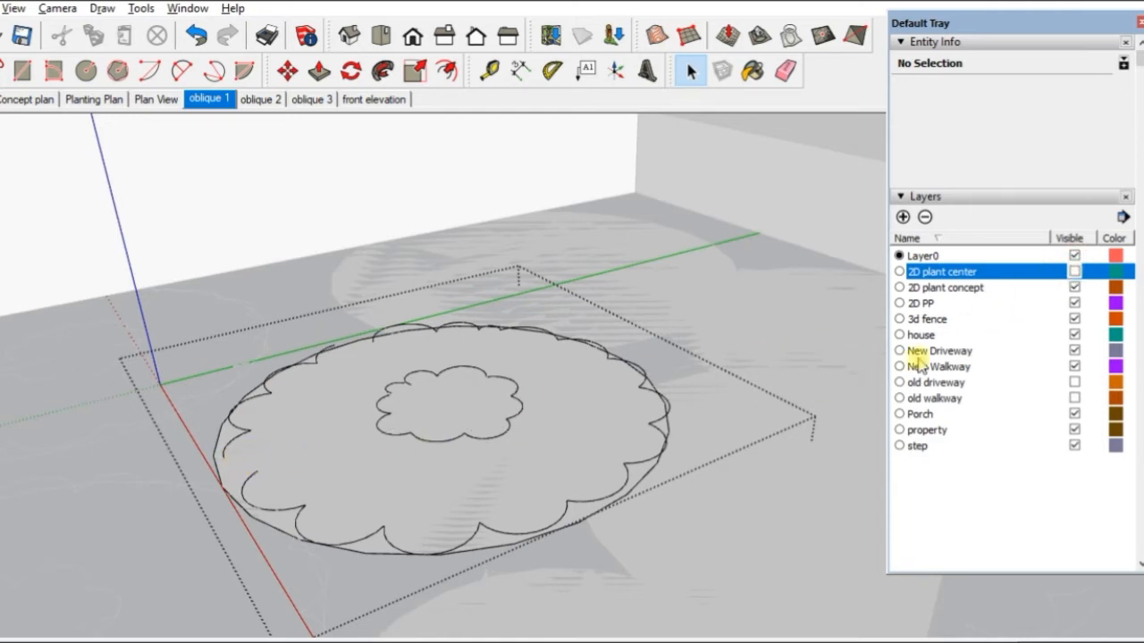
left_click(1074, 272)
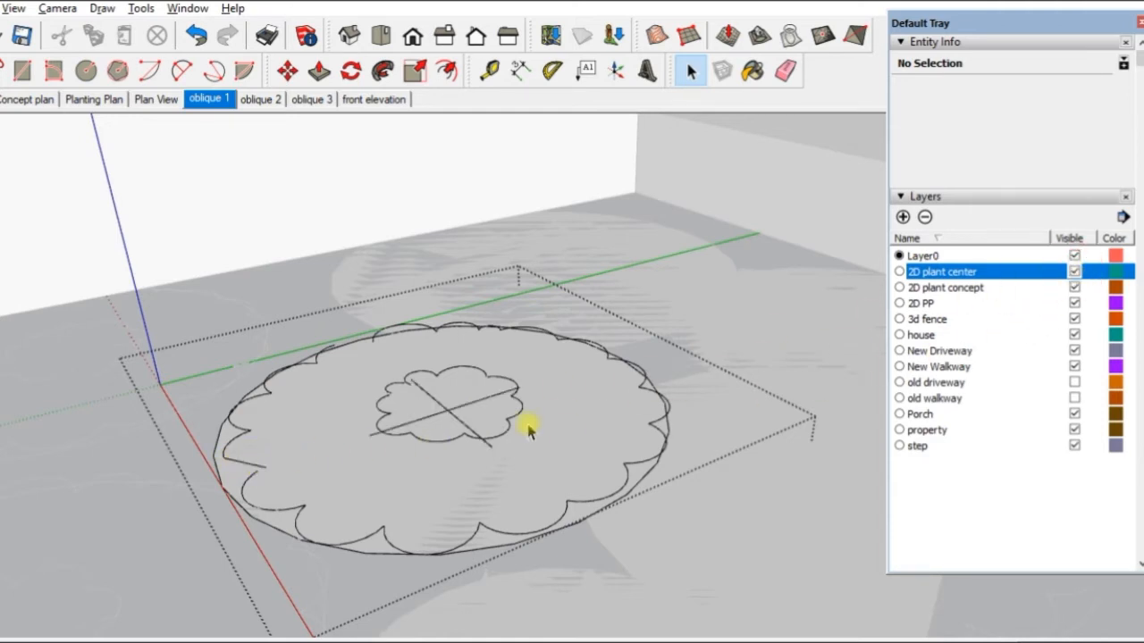
Step: Assign all edges inside the centre cross group to Layer0, and return to the plant group
left_click(446, 416)
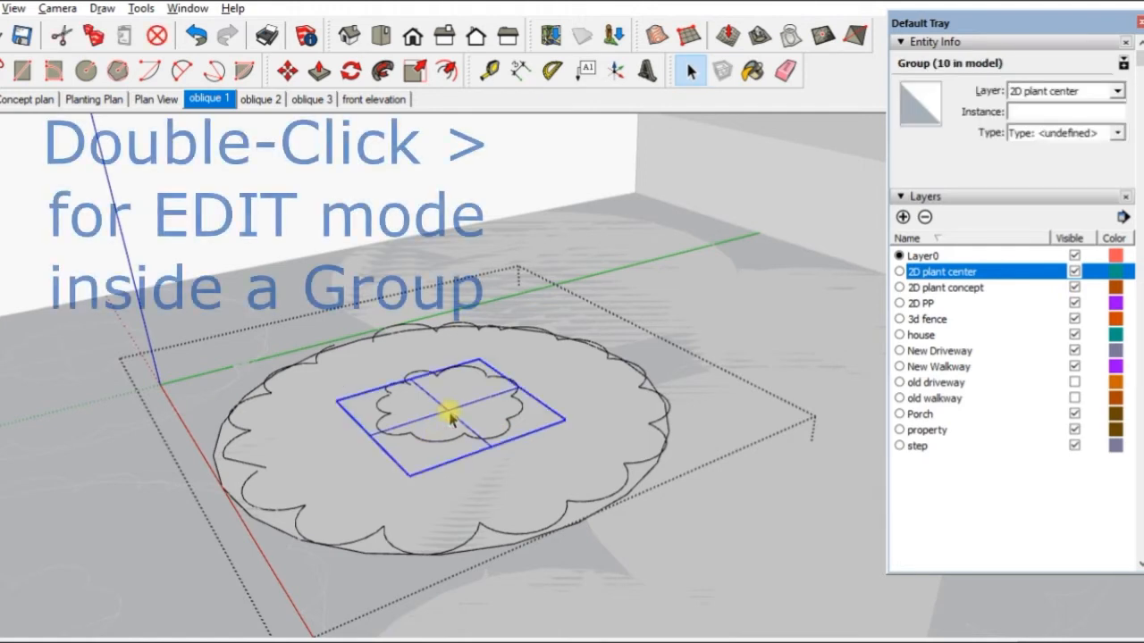
double_click(449, 416)
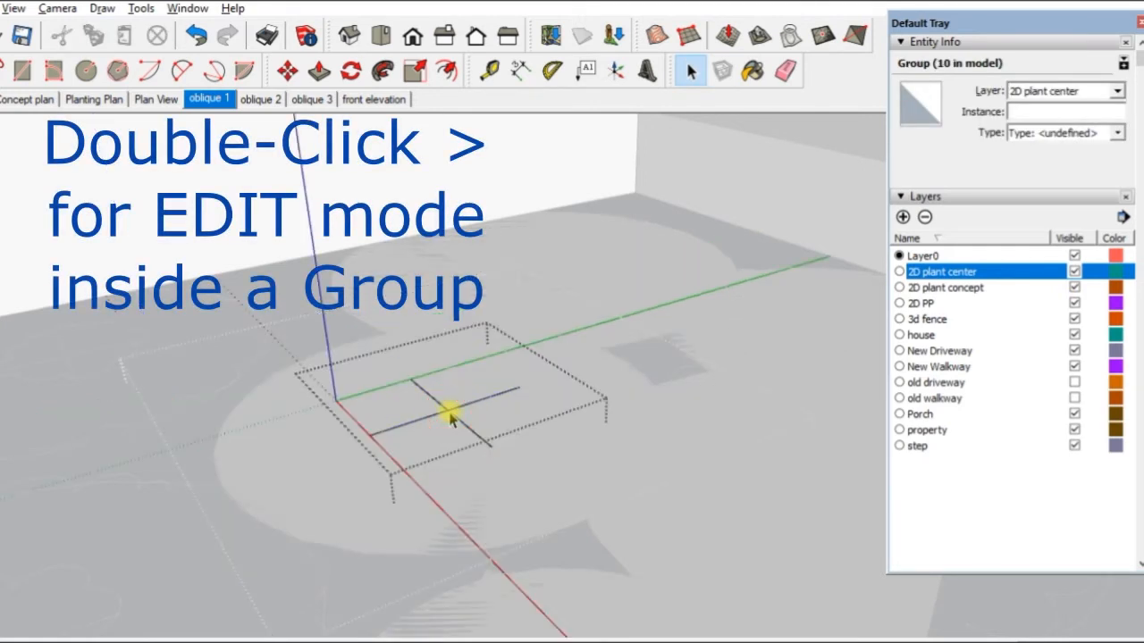
left_click_drag(429, 440, 614, 508)
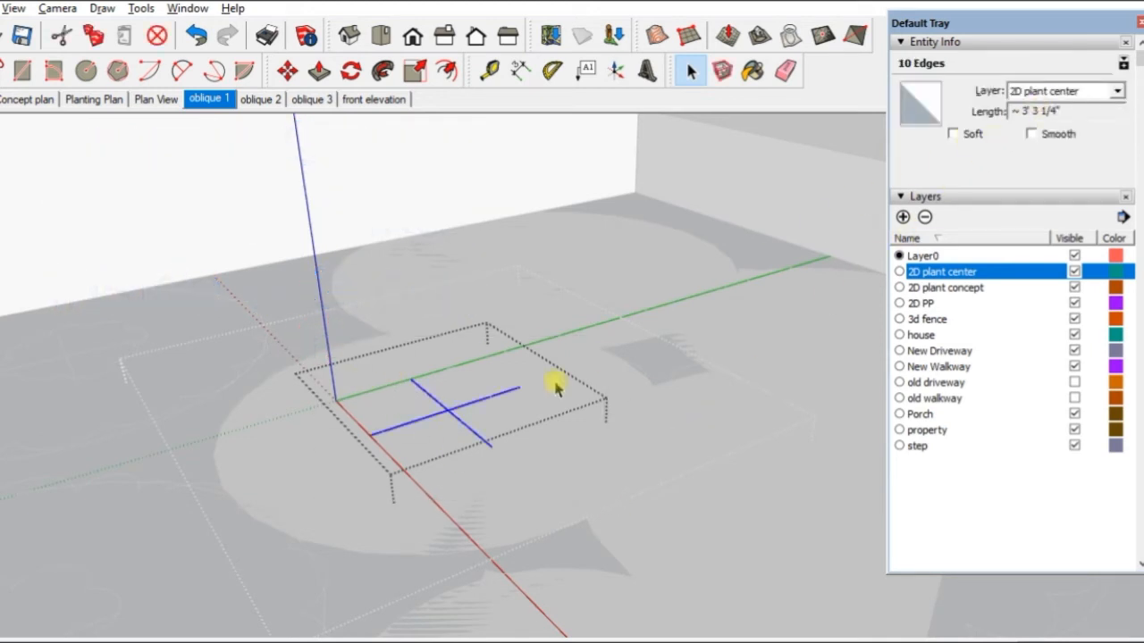
left_click(1117, 91)
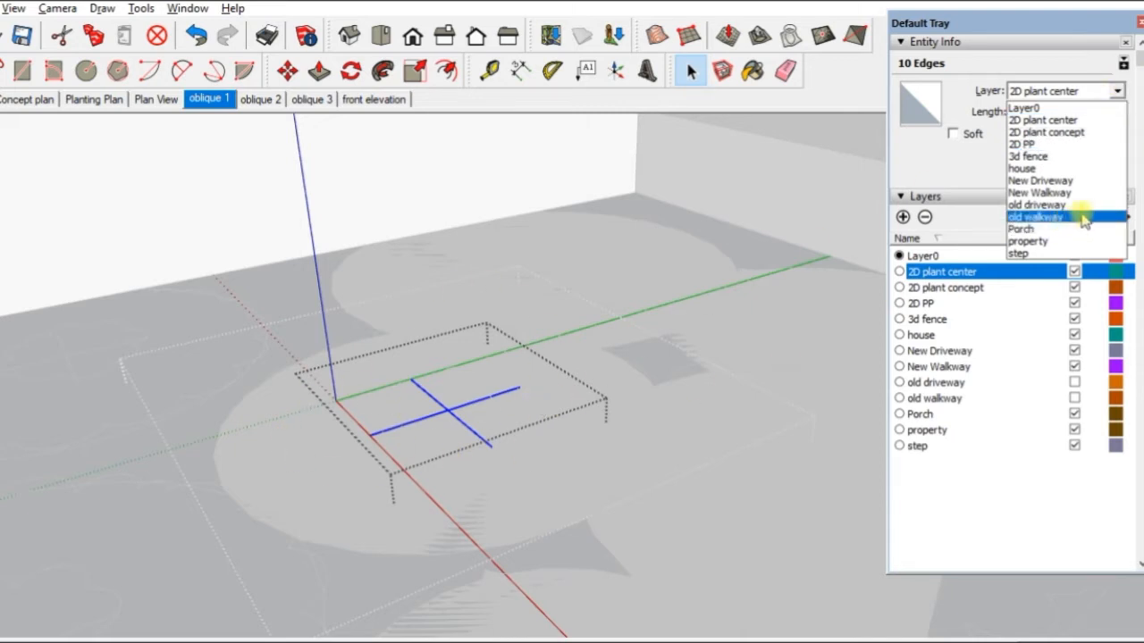
left_click(1050, 108)
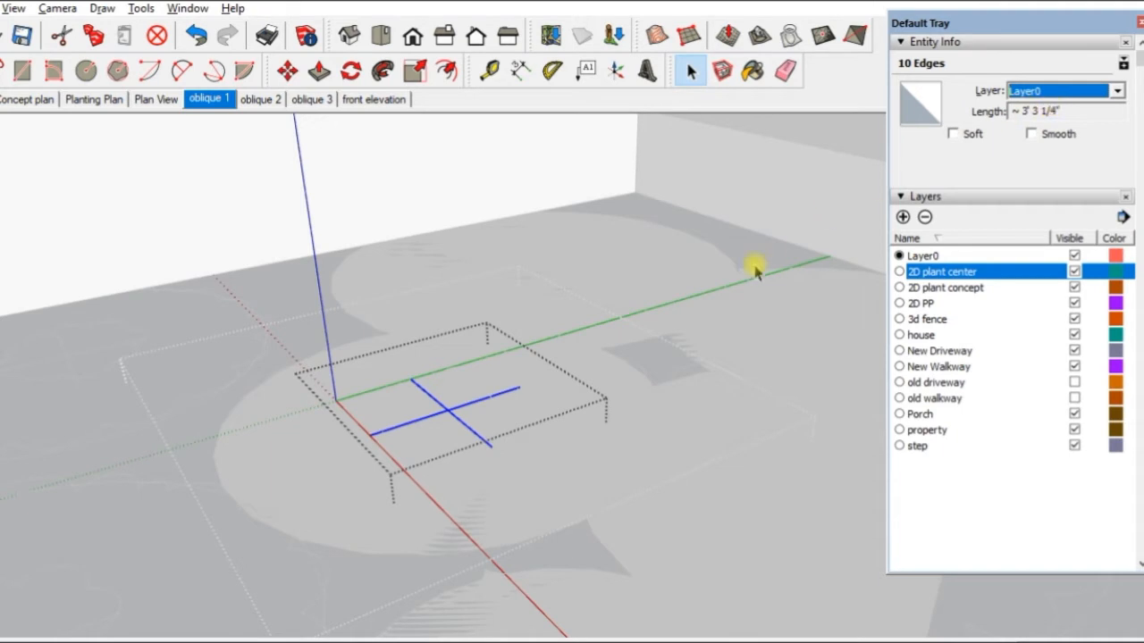
left_click(684, 313)
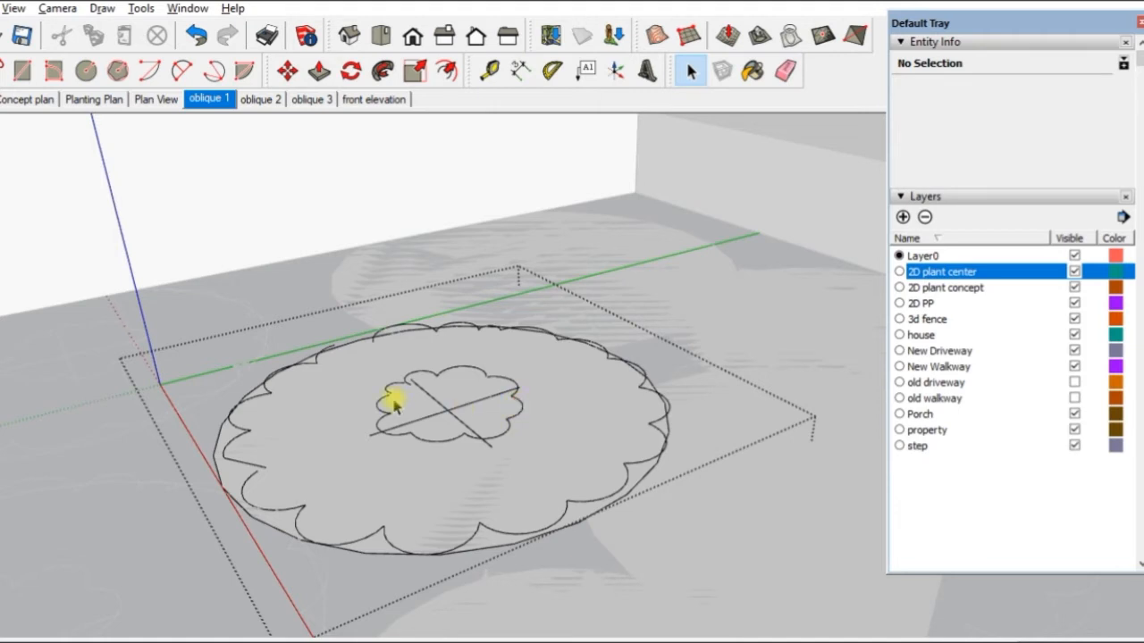
Step: Check which layer the plant's inner and outer scalloped edges are assigned to
left_click_drag(379, 348, 579, 477)
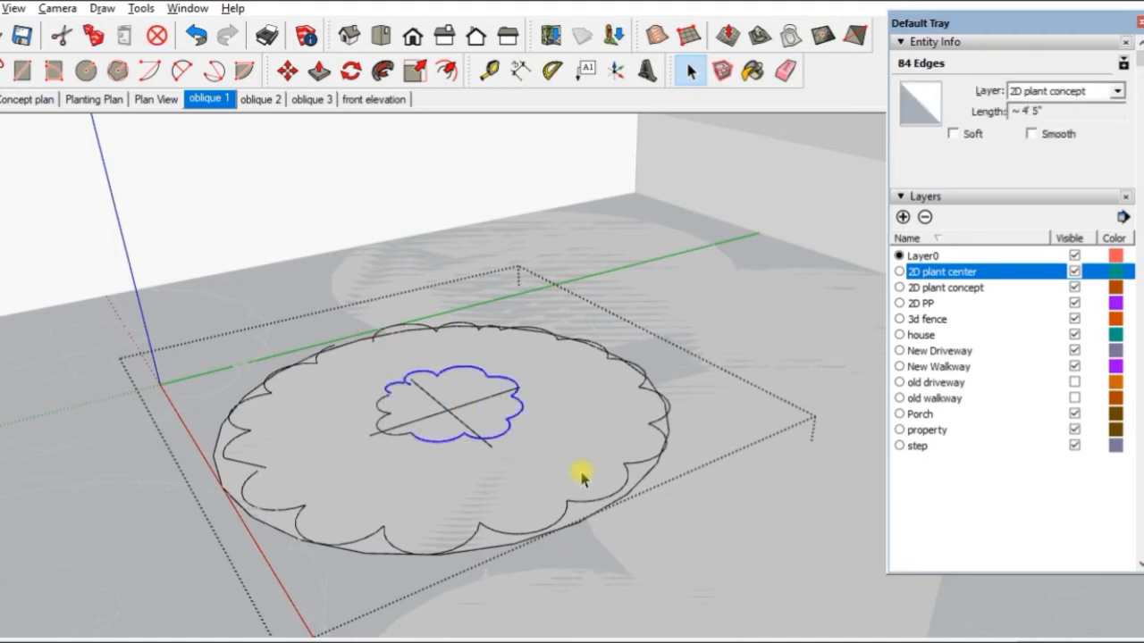
left_click(416, 327)
left_click(402, 322)
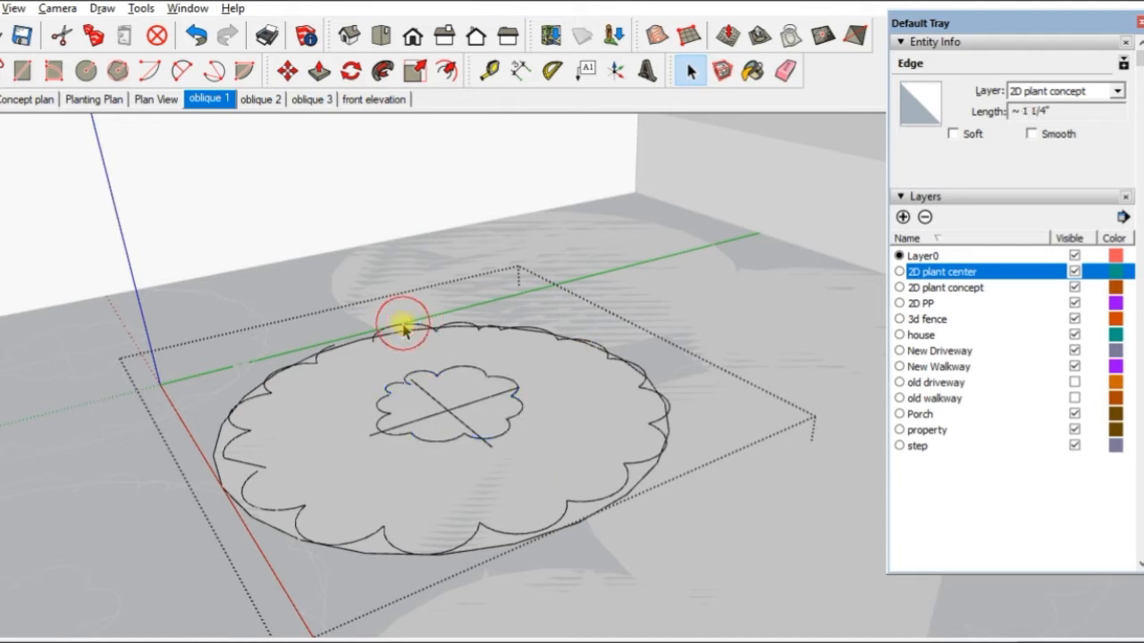
left_click(384, 414)
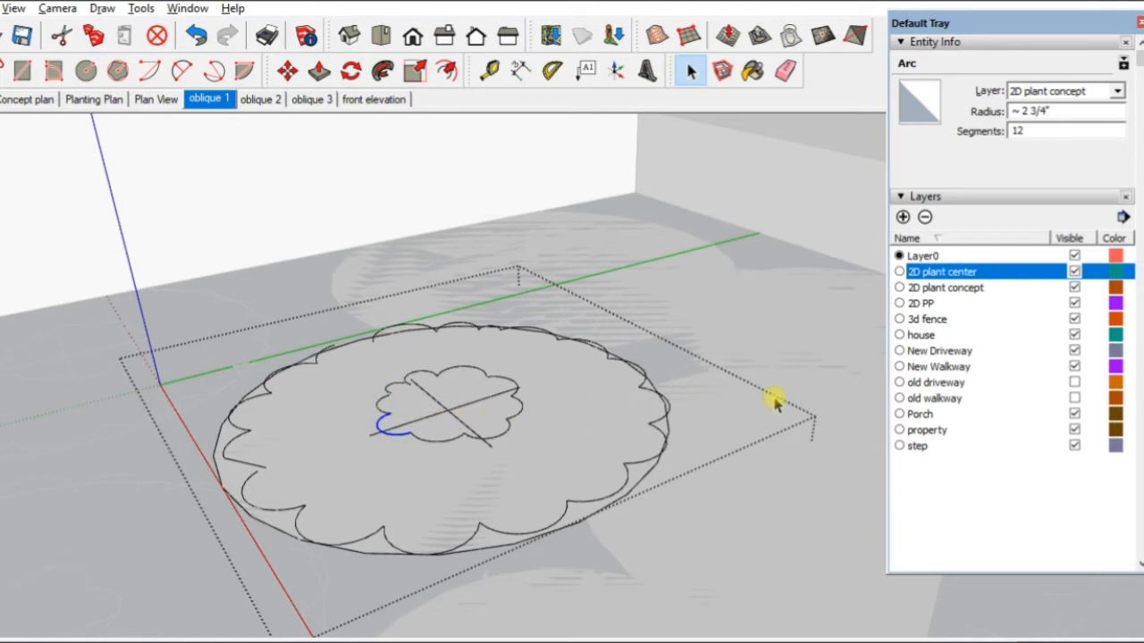
Step: Delete the face inside the plant's outer circle group, check the circle's layer, and return to the plant group
left_click(643, 478)
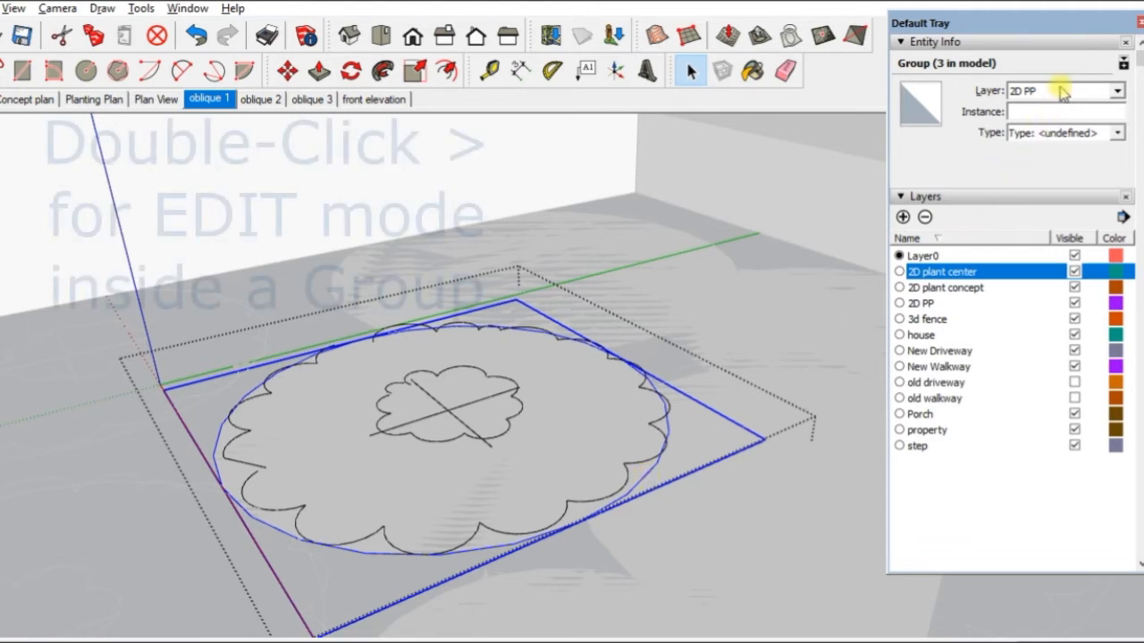
double_click(651, 475)
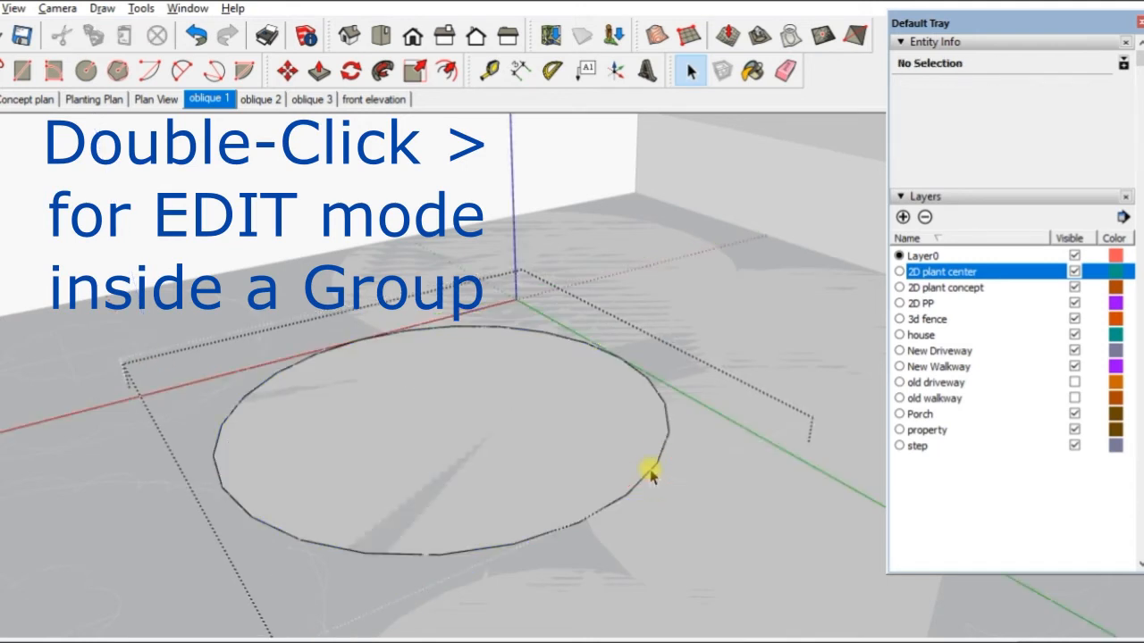
left_click(604, 456)
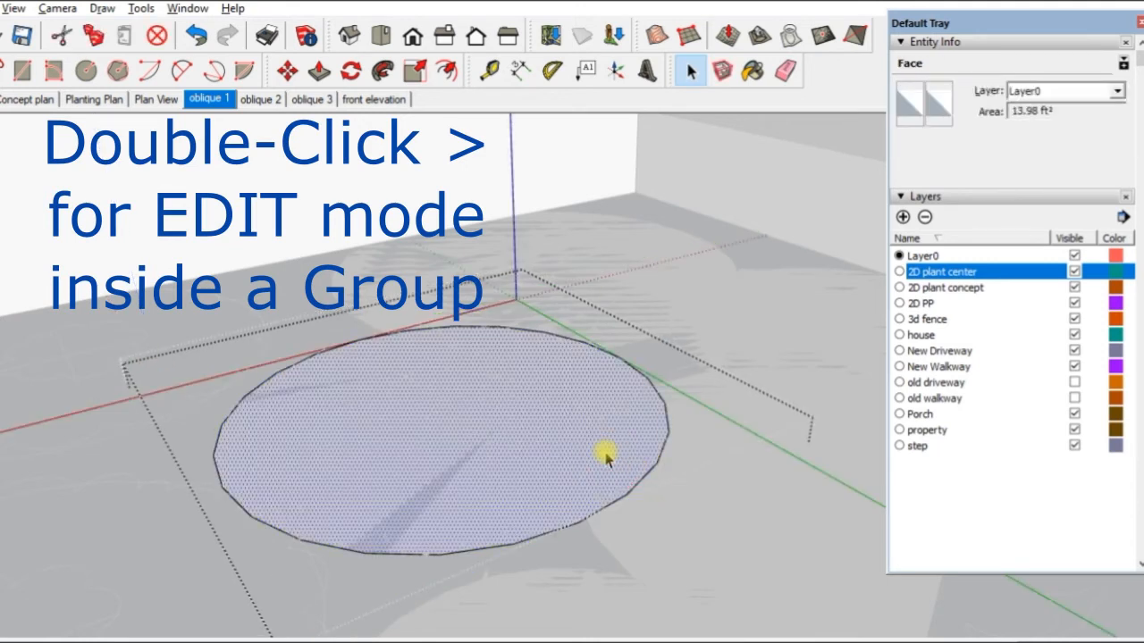
left_click_drag(127, 241, 766, 618)
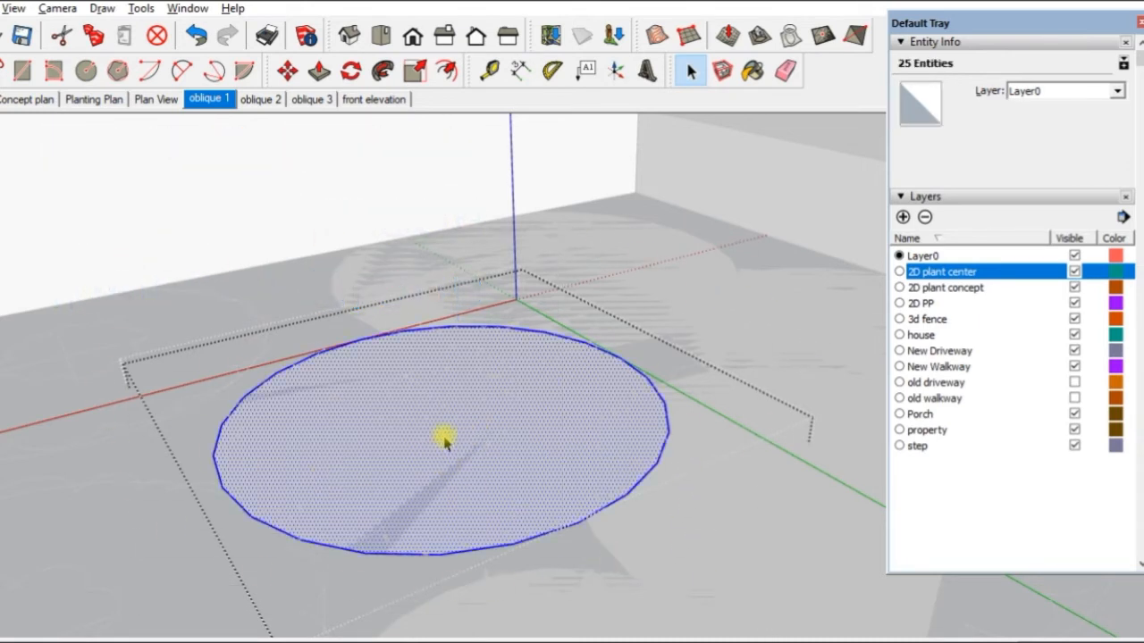
left_click(715, 478)
left_click(542, 458)
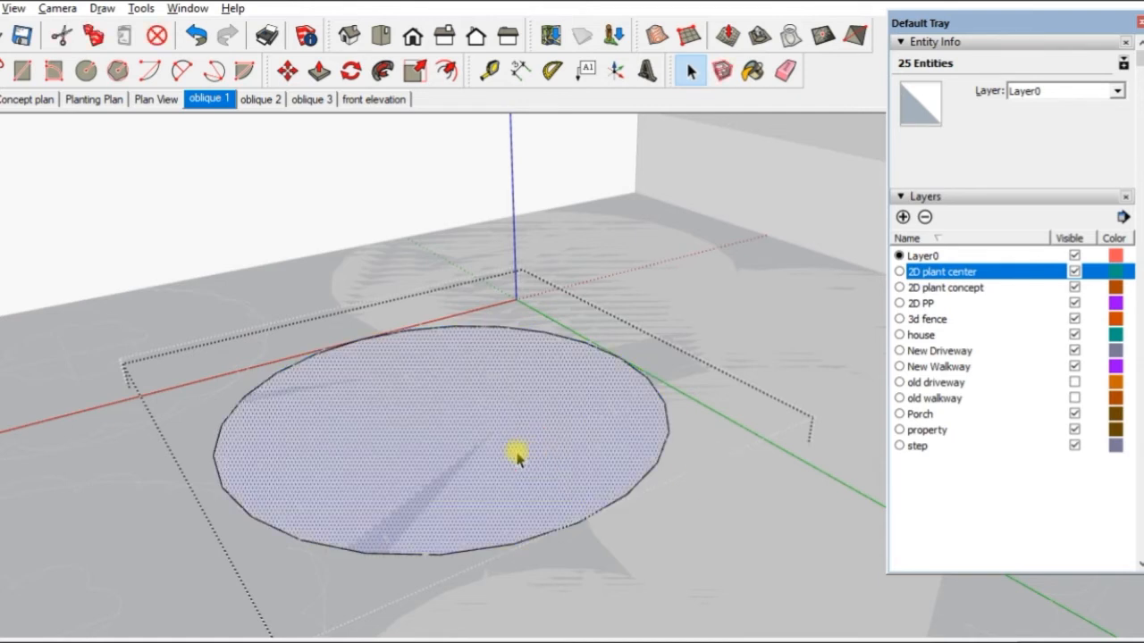
left_click(516, 456)
key("Delete")
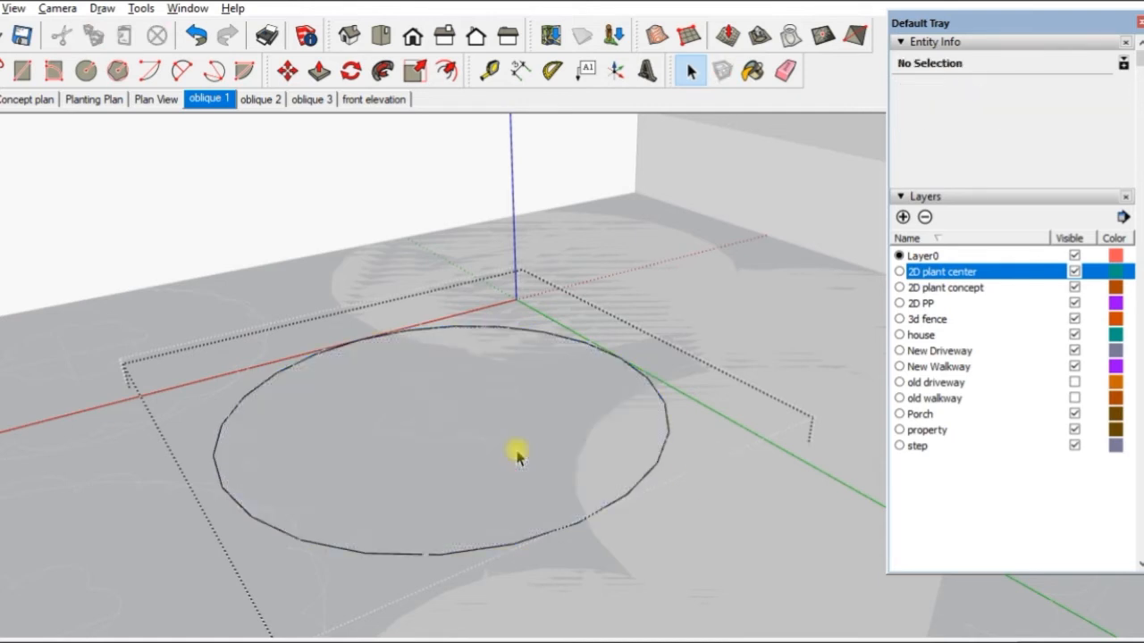
left_click(667, 429)
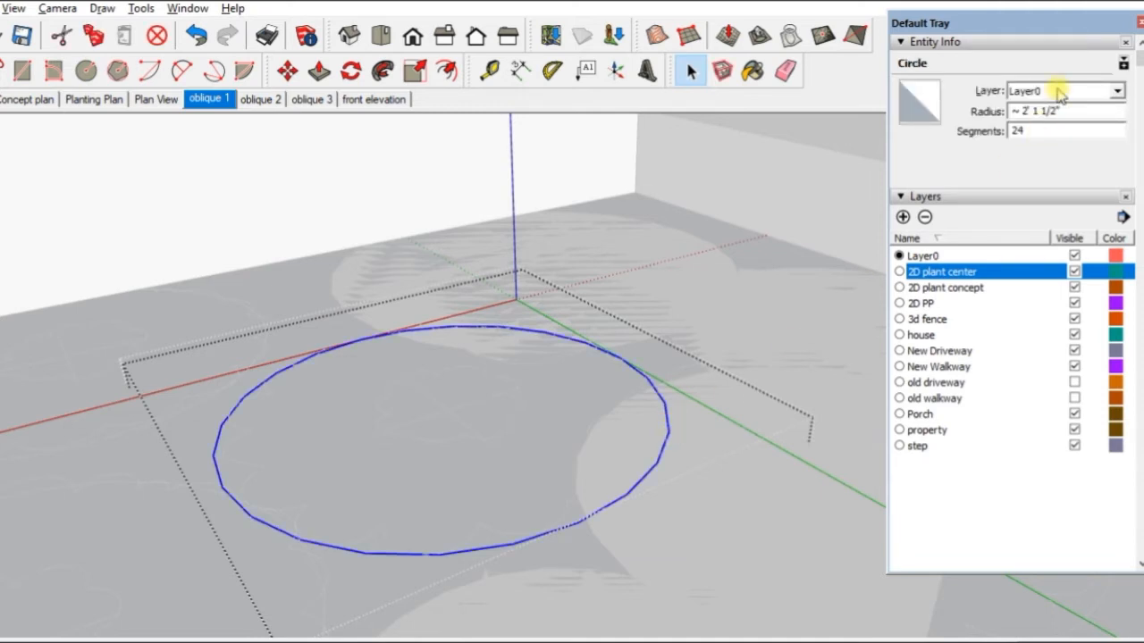
left_click(846, 471)
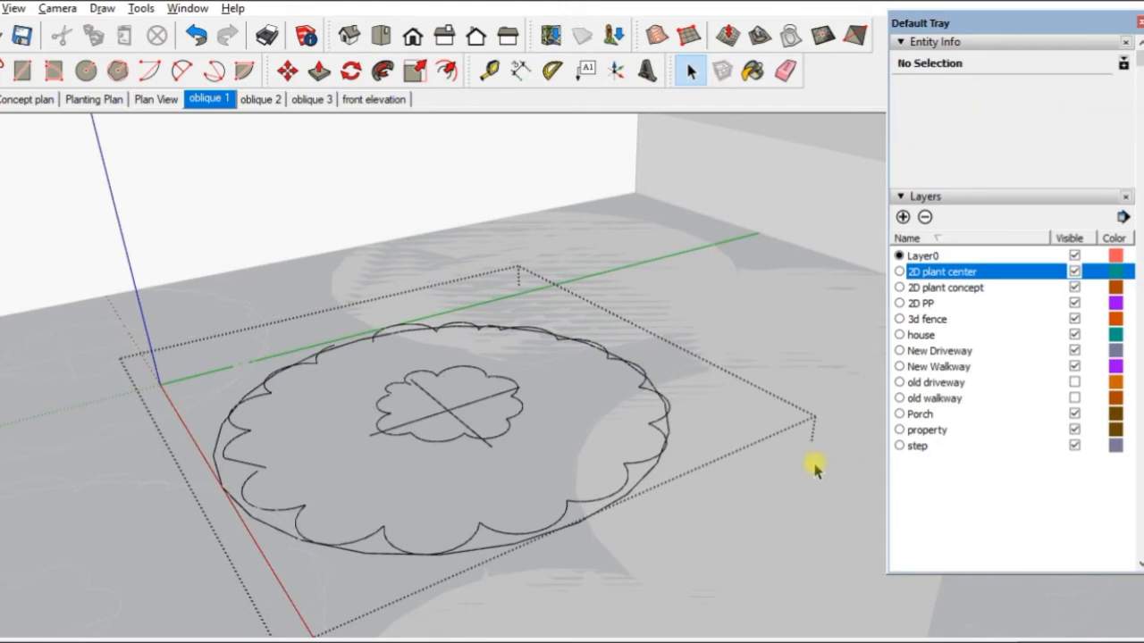
Step: Check the layer of the outer scalloped edges, and hide the 2D PP and 2D plant center layers
left_click(628, 471)
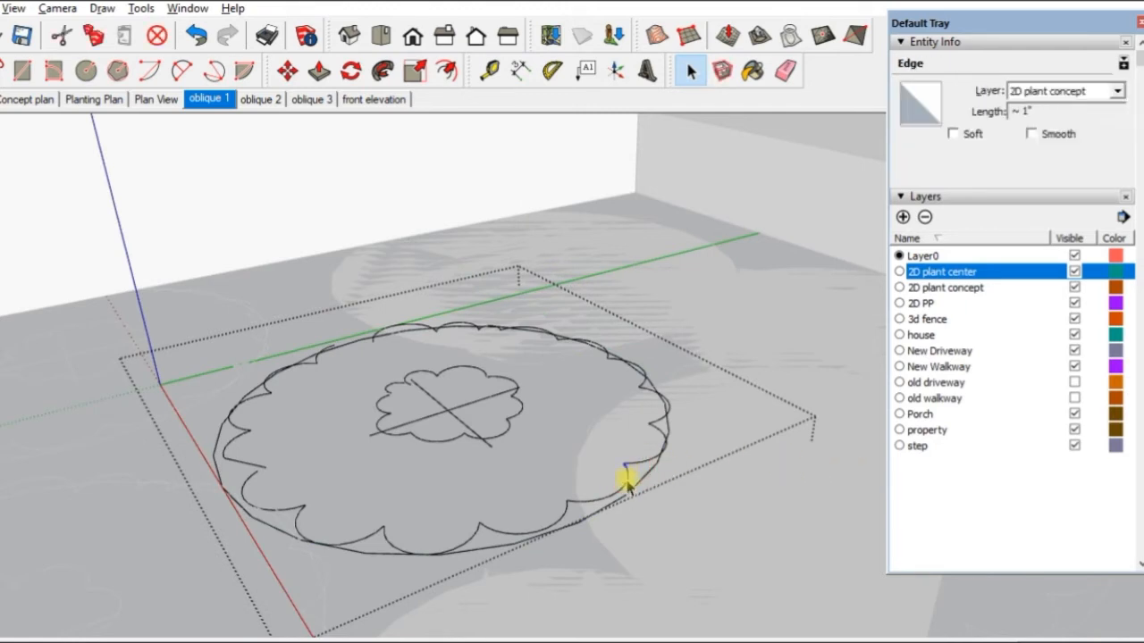
left_click(610, 496)
left_click(1074, 304)
left_click(1074, 272)
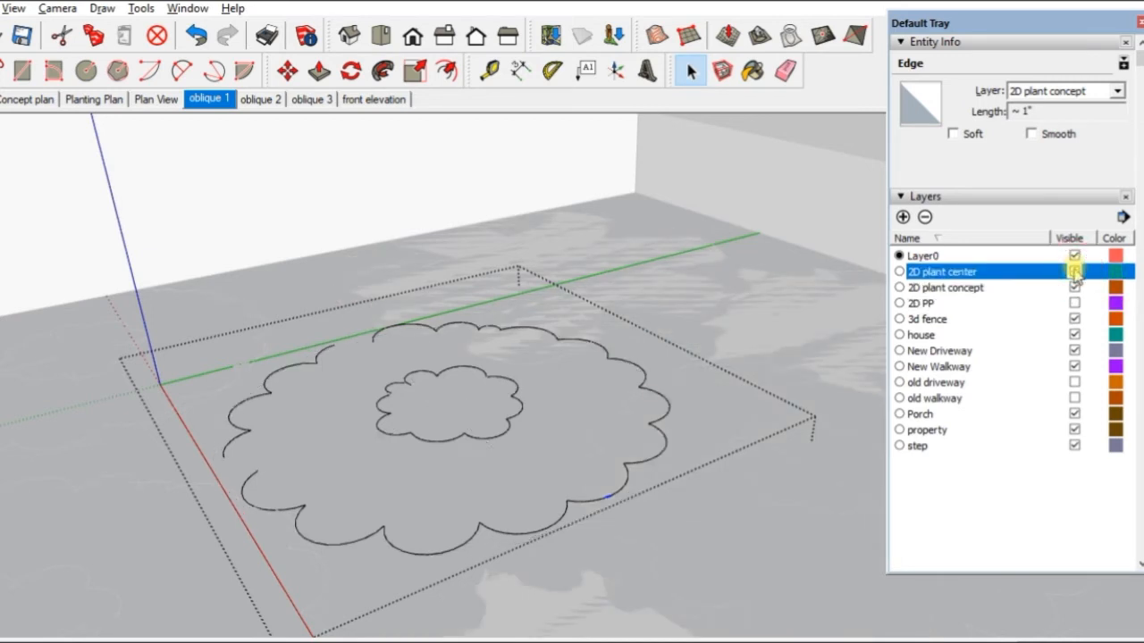
Step: Assign all inner and outer scalloped edges of the plant symbol to Layer0
left_click_drag(129, 237, 768, 601)
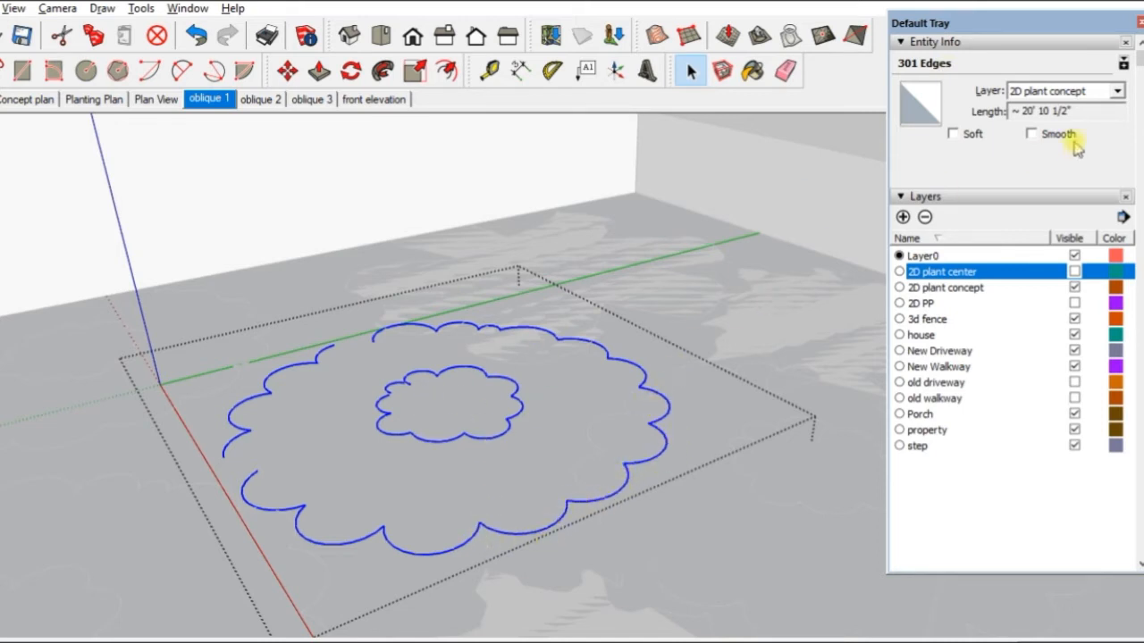
left_click(1117, 93)
left_click(1028, 108)
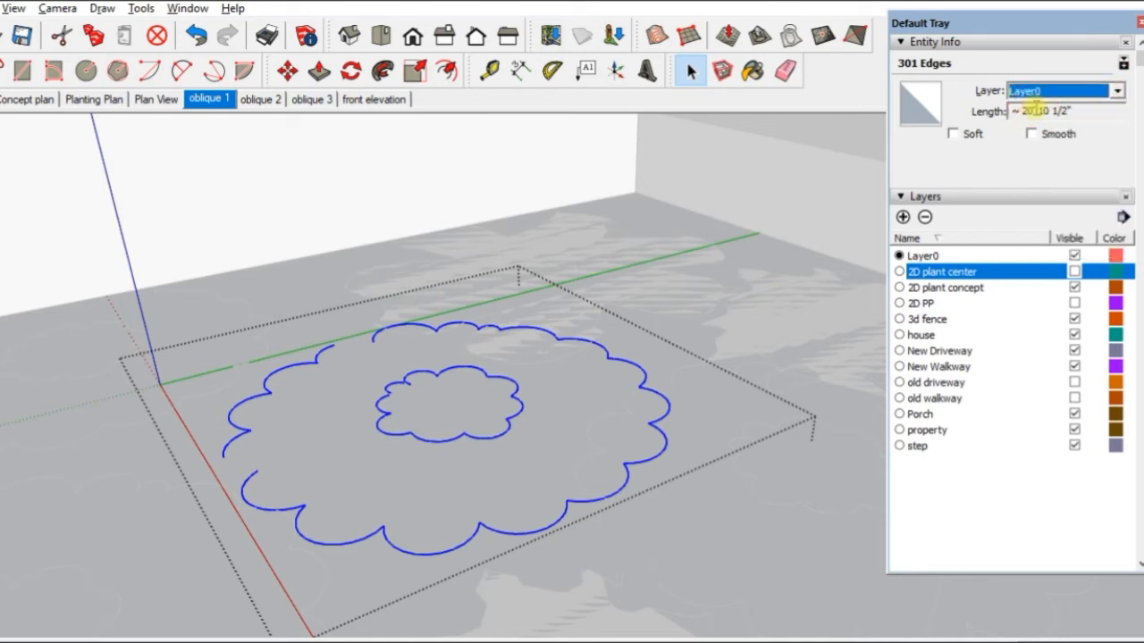
Step: Group the plant's inner and outer scalloped edges, assign the group to the 2D plant concept layer, and leave the plant group
right_click(611, 366)
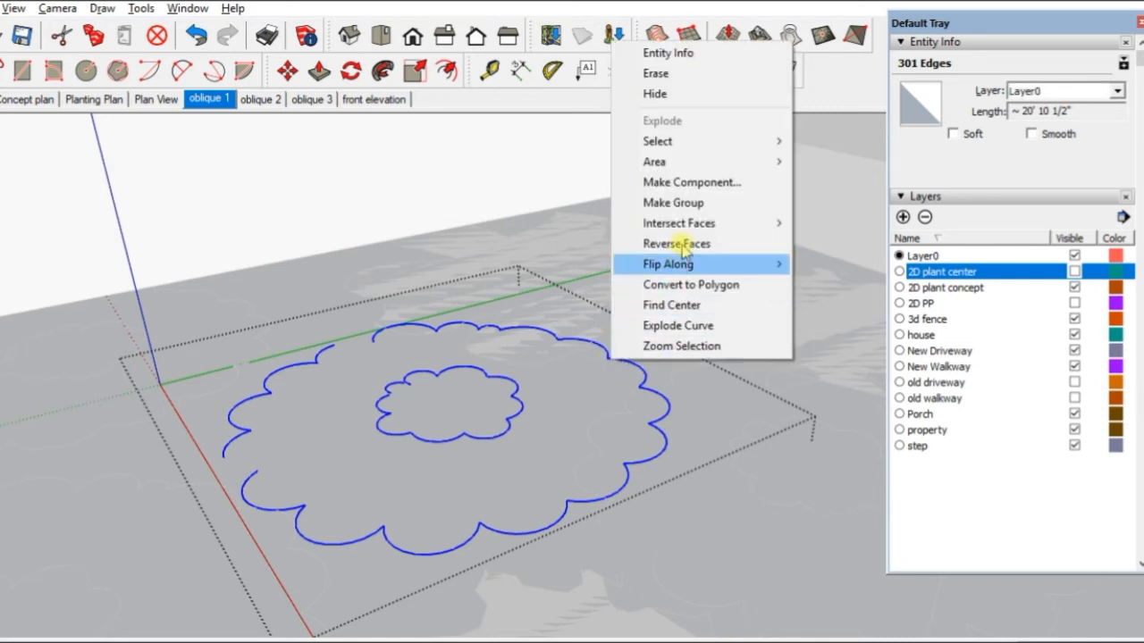
left_click(696, 203)
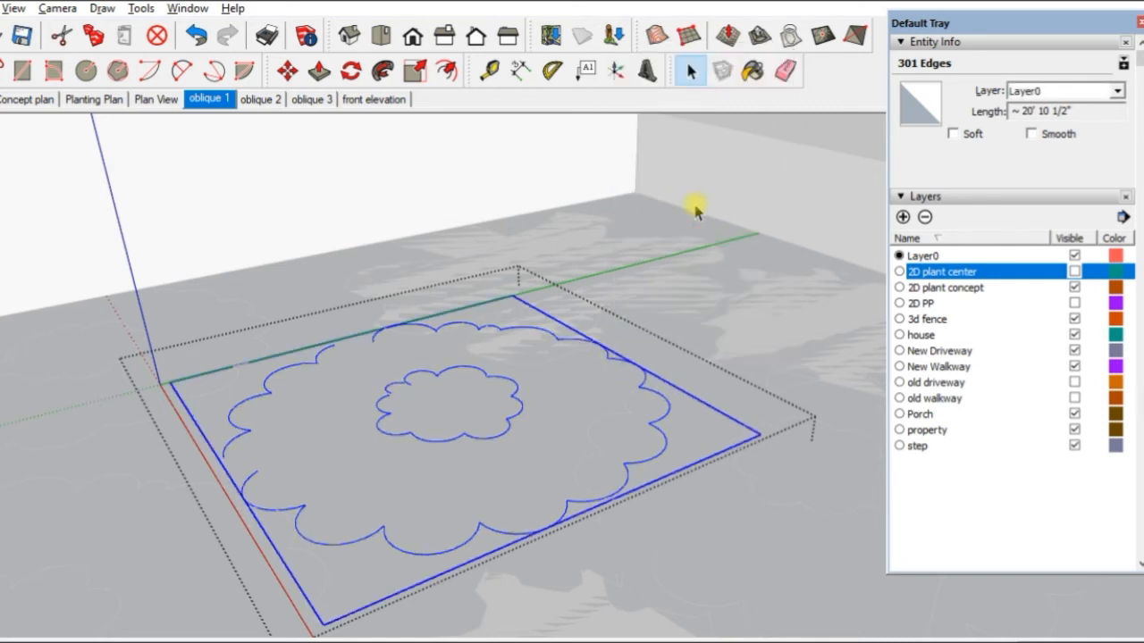
left_click(1117, 91)
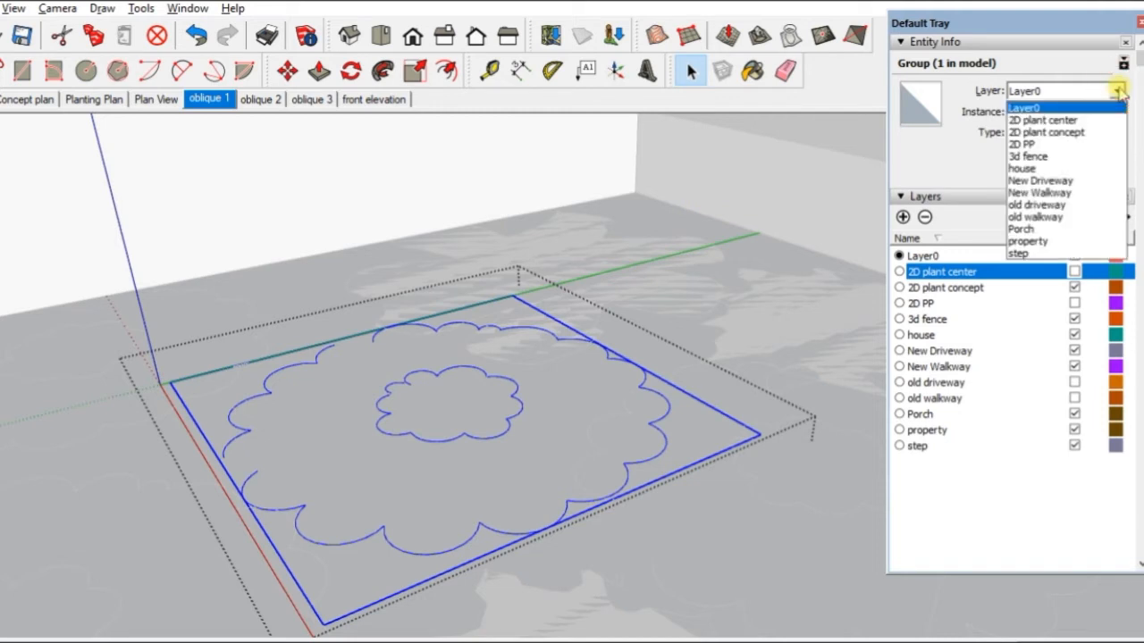
left_click(1056, 133)
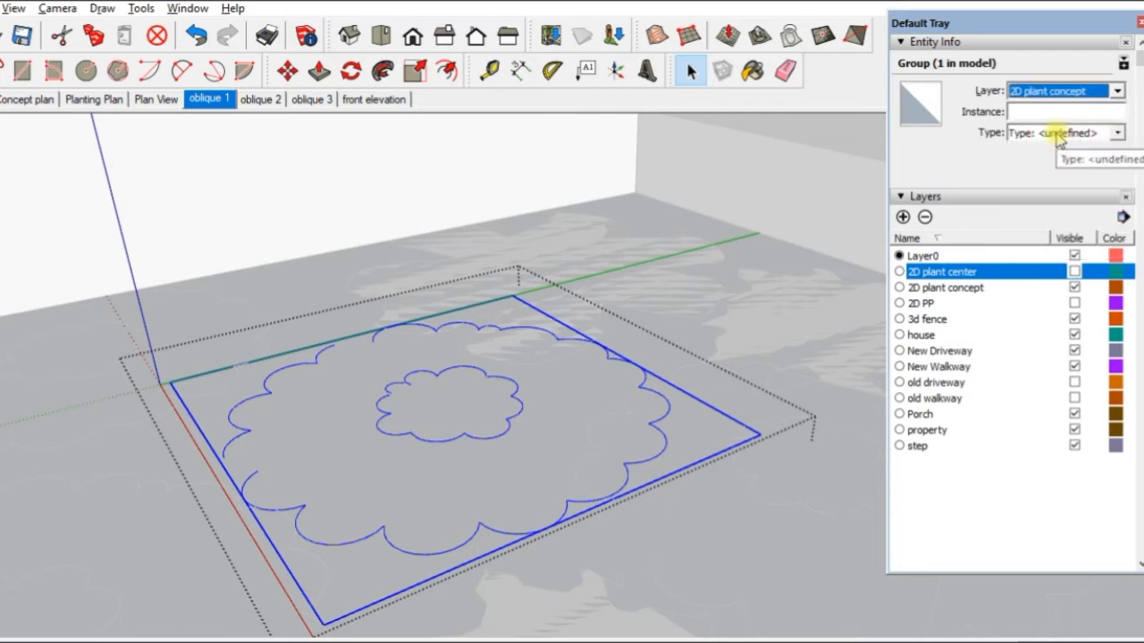
left_click(775, 286)
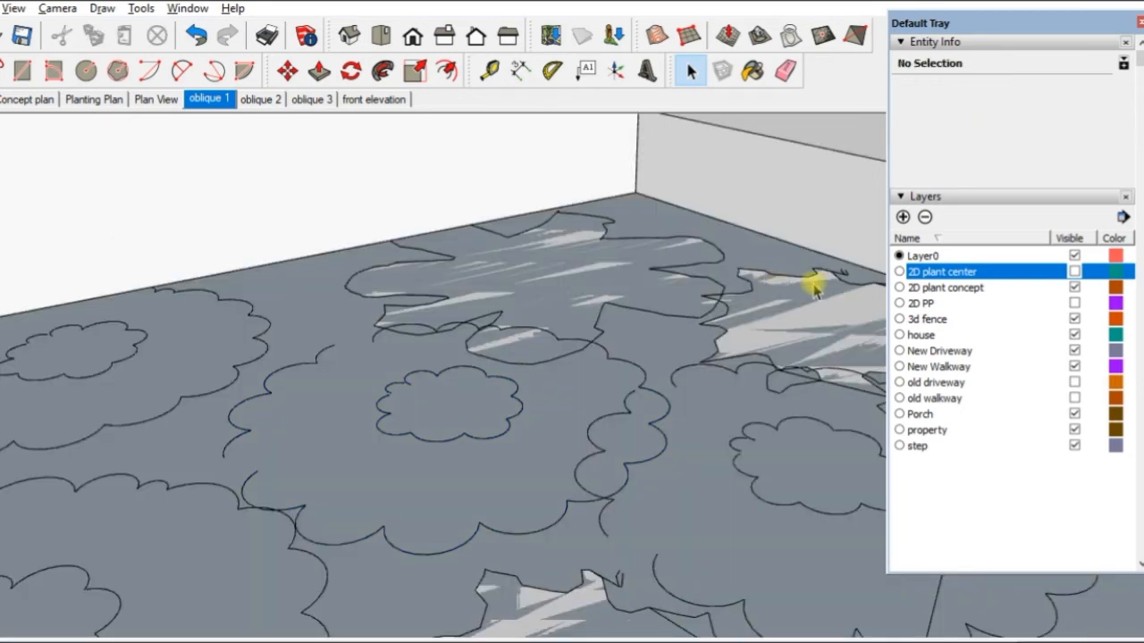
Step: Examine the plant symbols in the planting bed beside the steps from several distances and angles
scroll(684, 313, "down", 3)
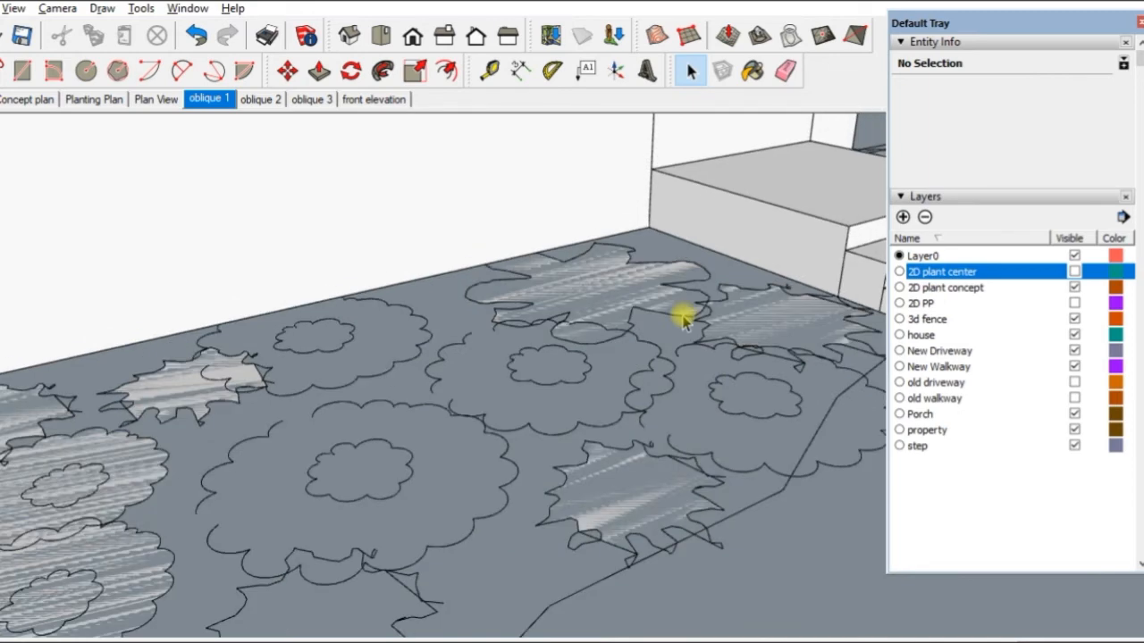
scroll(683, 316, "down", 2)
middle_click_drag(631, 366, 585, 384)
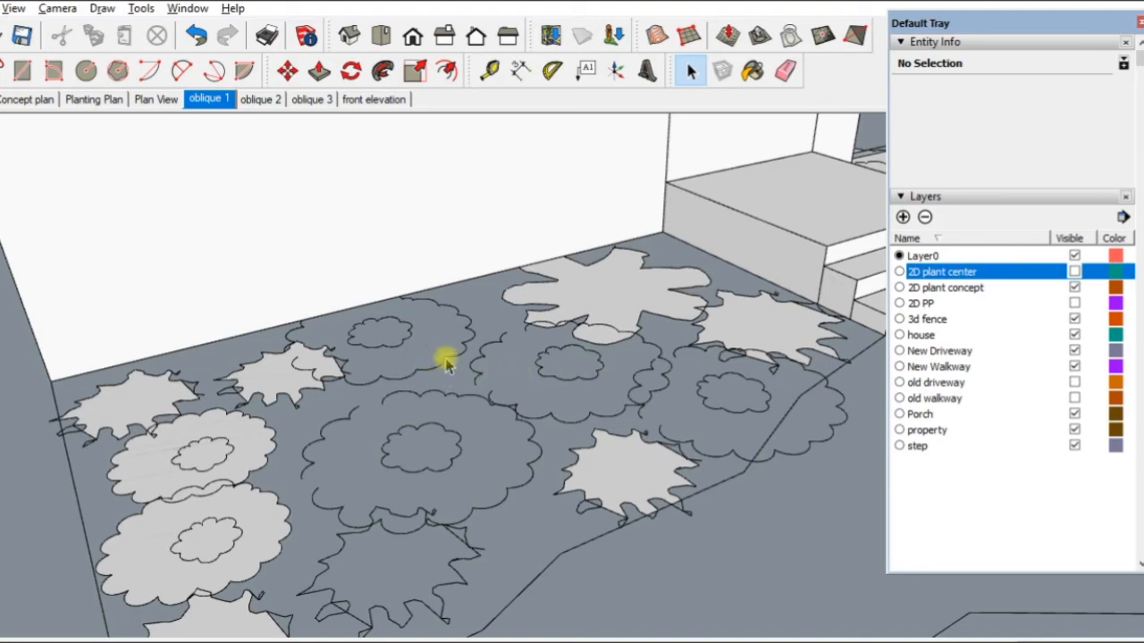
mouse_move(466, 417)
middle_mouse_down()
mouse_move(500, 366)
mouse_move(539, 360)
mouse_move(526, 378)
mouse_move(482, 376)
mouse_move(524, 391)
mouse_move(509, 396)
mouse_move(467, 370)
mouse_move(508, 391)
mouse_move(531, 366)
middle_mouse_up()
mouse_move(435, 365)
middle_mouse_down()
mouse_move(500, 369)
mouse_move(475, 378)
middle_mouse_up()
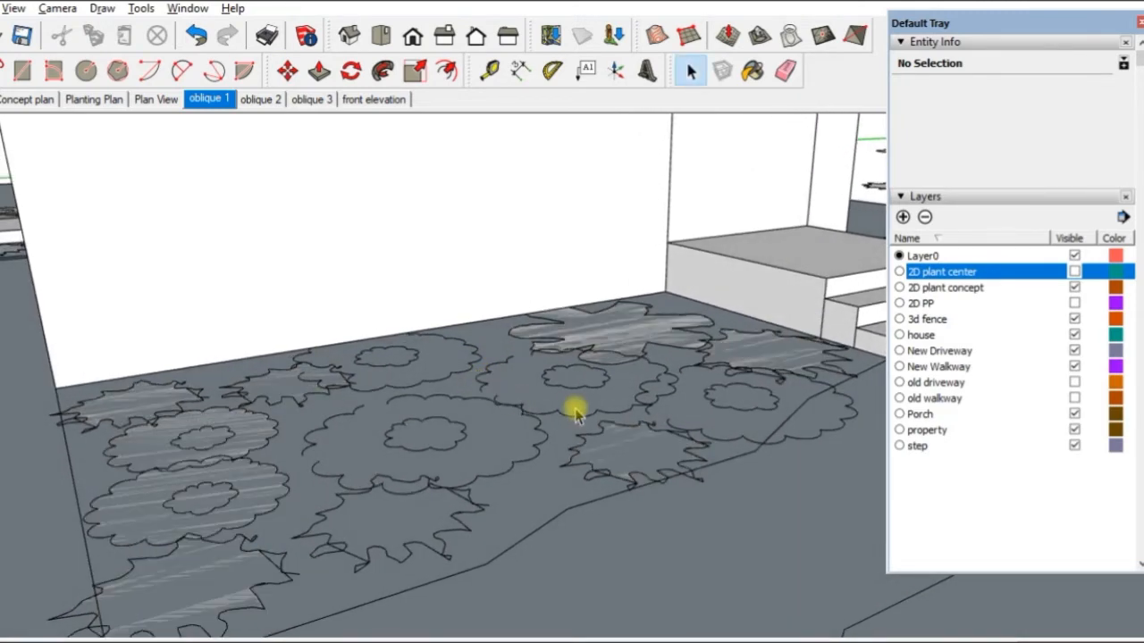
scroll(575, 408, "up", 3)
scroll(574, 409, "up", 2)
mouse_move(574, 408)
middle_mouse_down()
mouse_move(520, 393)
mouse_move(513, 536)
mouse_move(517, 436)
middle_mouse_up()
scroll(516, 440, "down", 3)
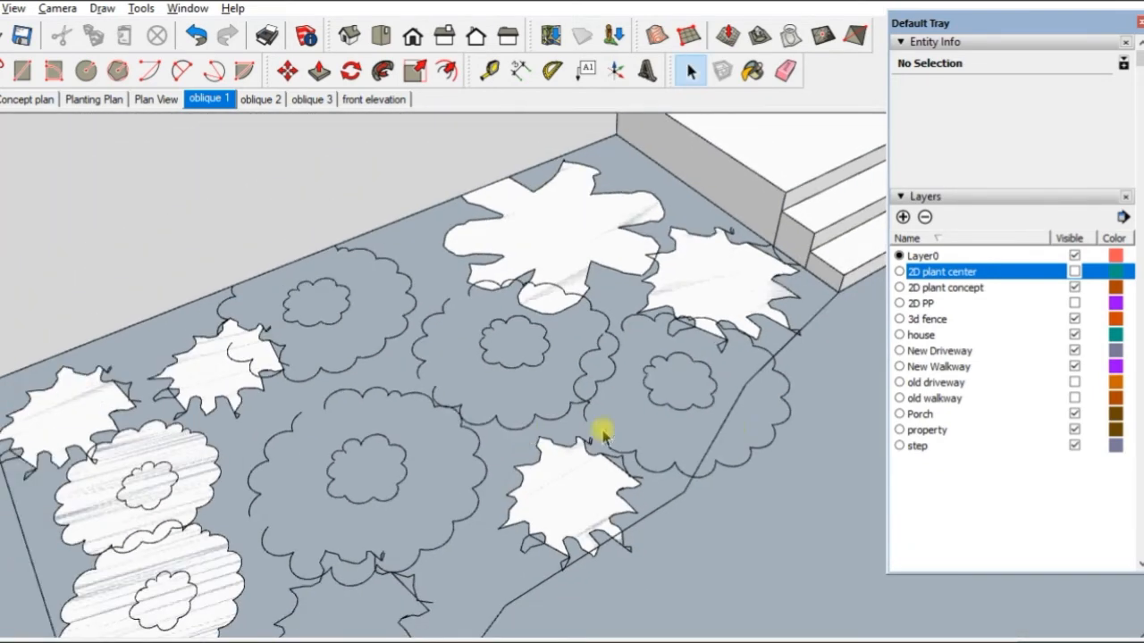
Step: Switch the plant layers to compare the plan and concept symbols, leaving 2D plant center and 2D plant concept shown and 2D PP hidden
left_click(1073, 287)
left_click(1074, 271)
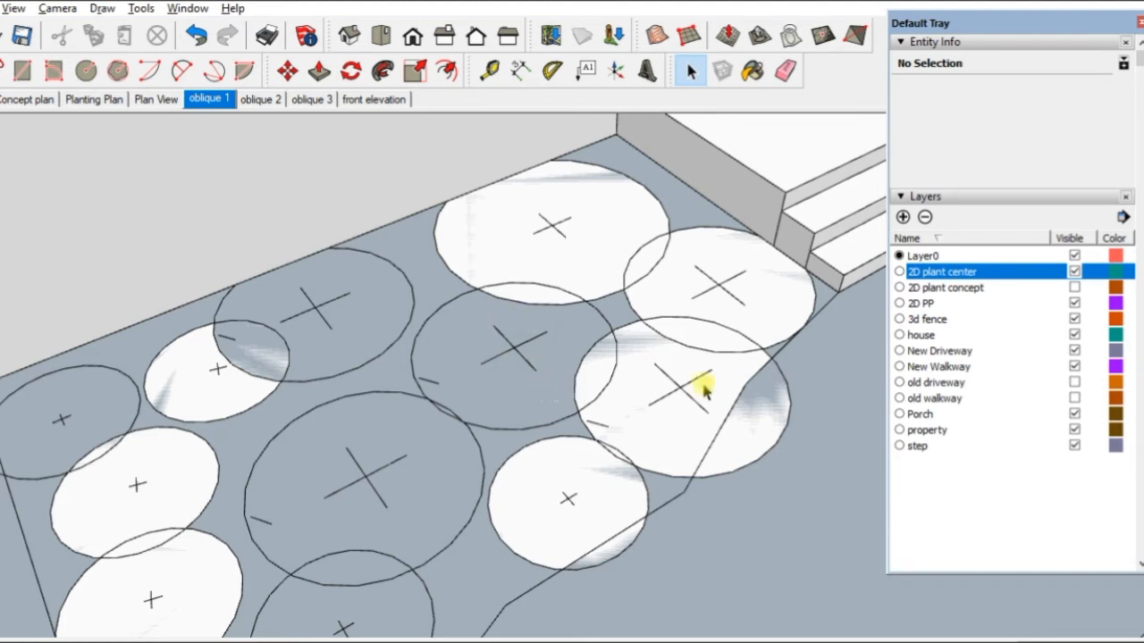
left_click(1074, 286)
left_click(1074, 303)
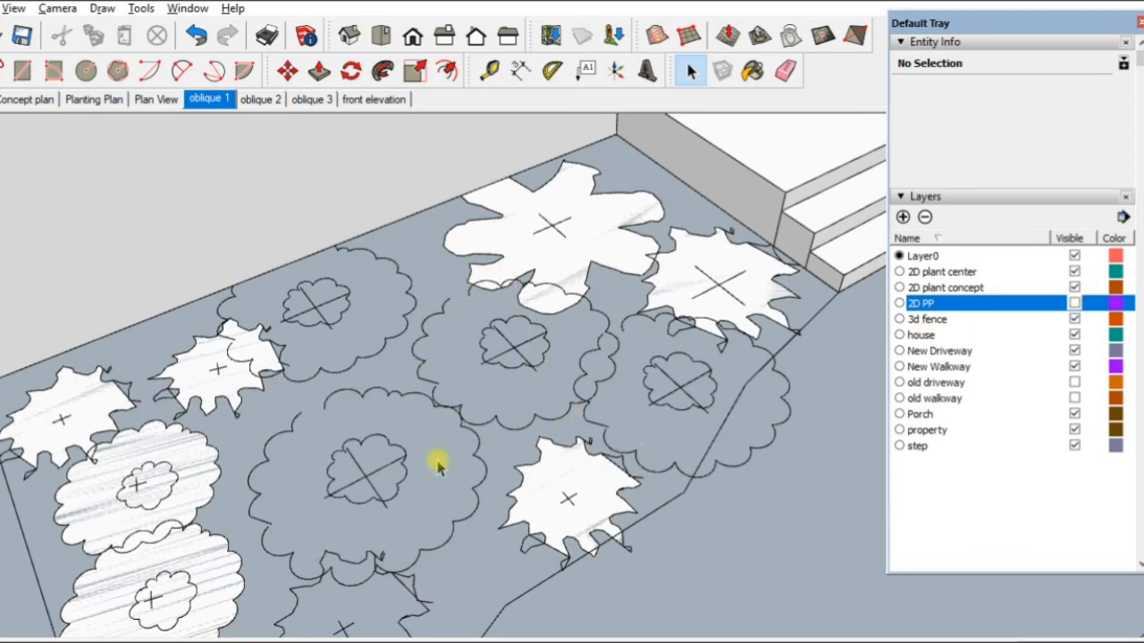
Step: Check in Entity Info how many copies of the different plant groups in the bed exist in the model
left_click(592, 424)
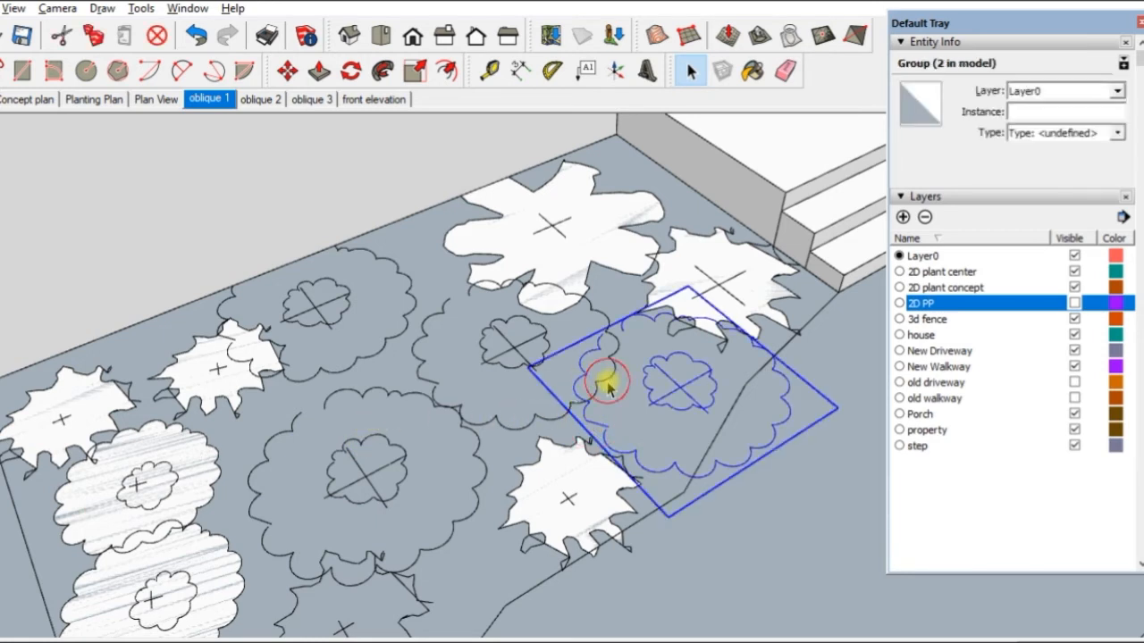
left_click(607, 384)
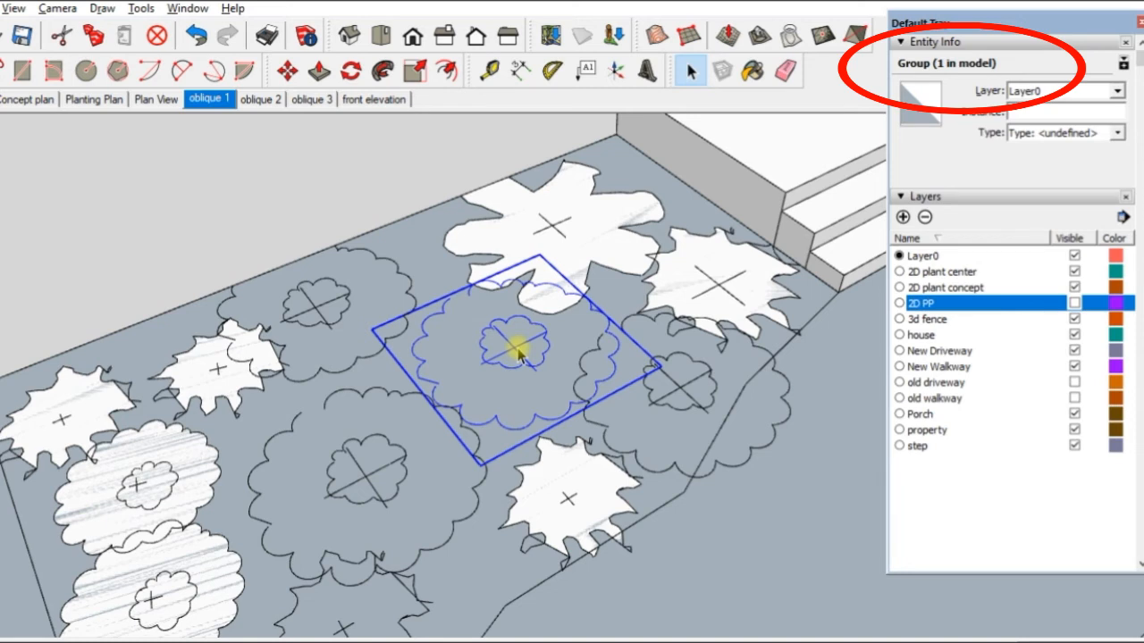
left_click(300, 597)
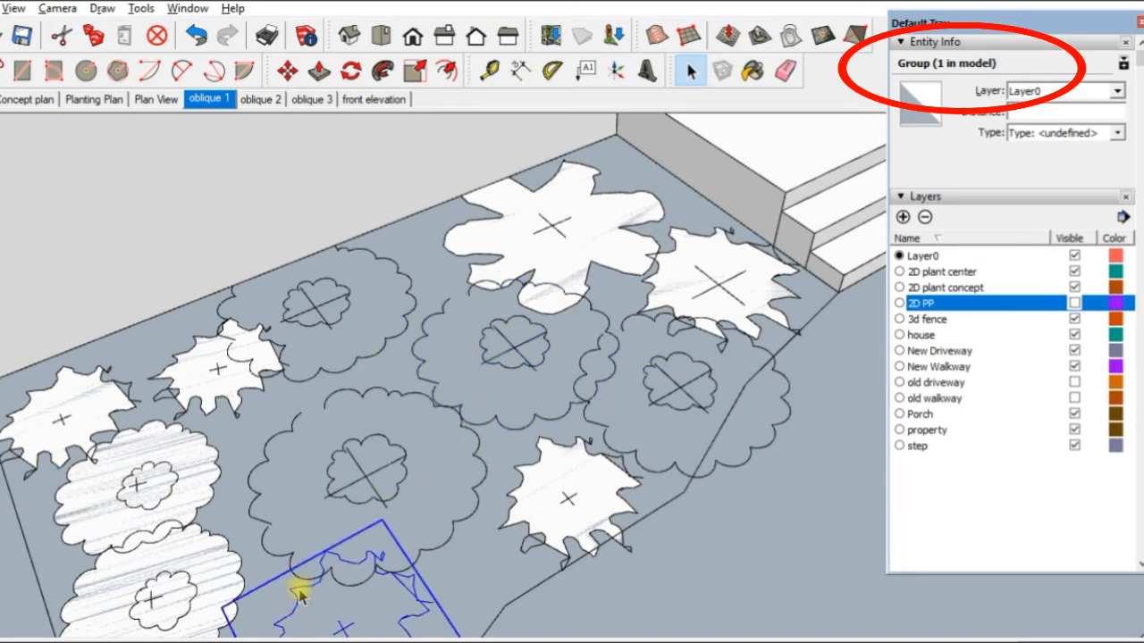
left_click(539, 473)
left_click(693, 385)
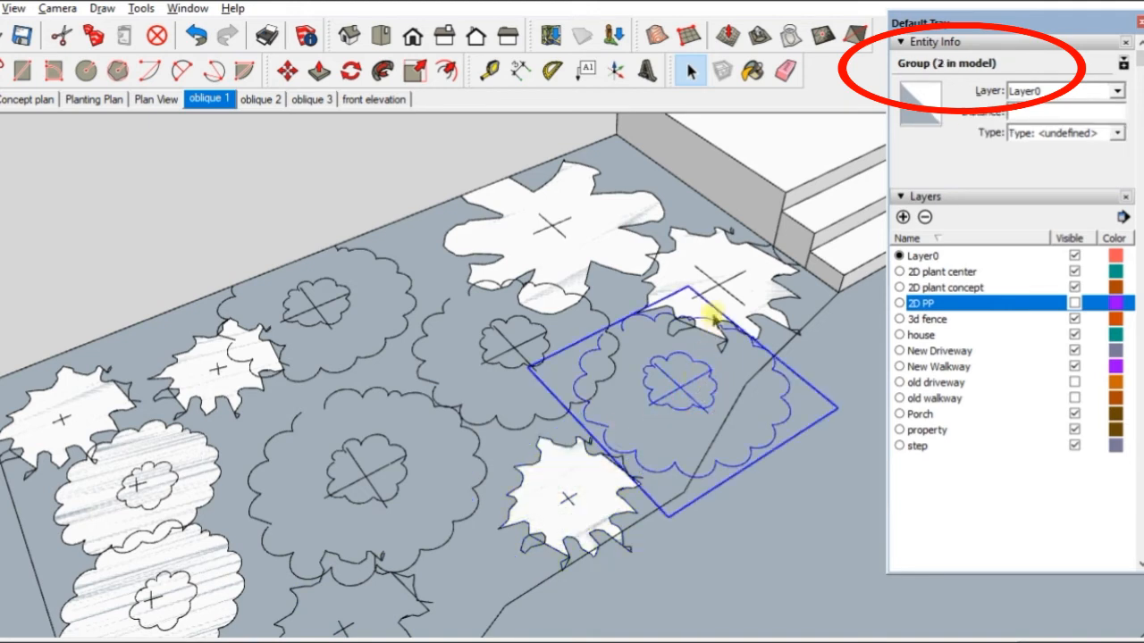
left_click(707, 263)
left_click(561, 224)
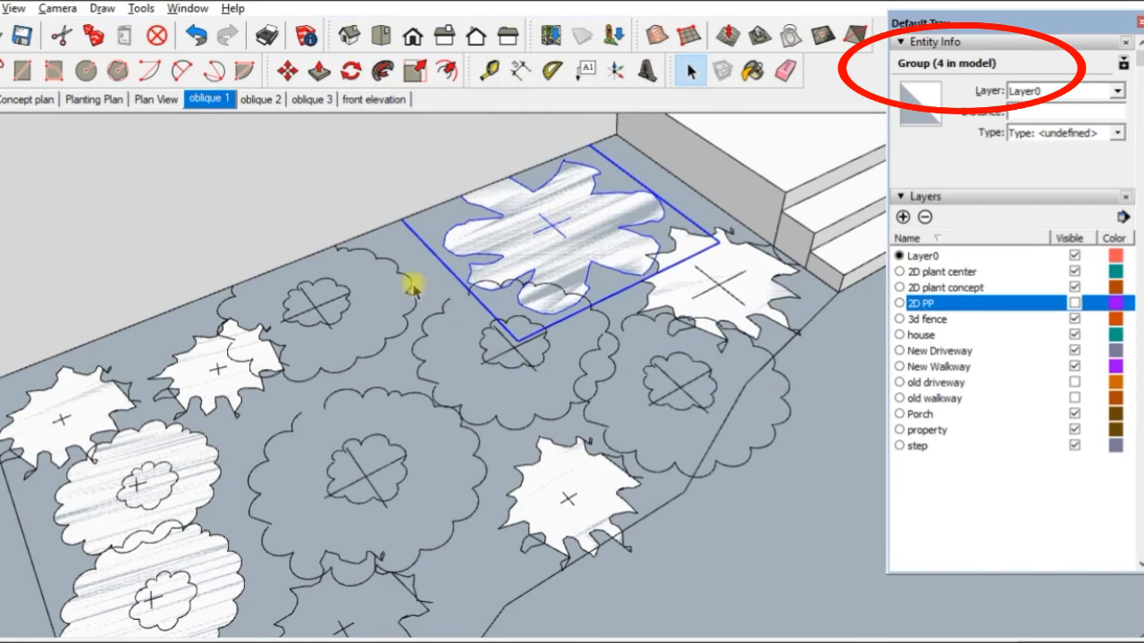
left_click(143, 447)
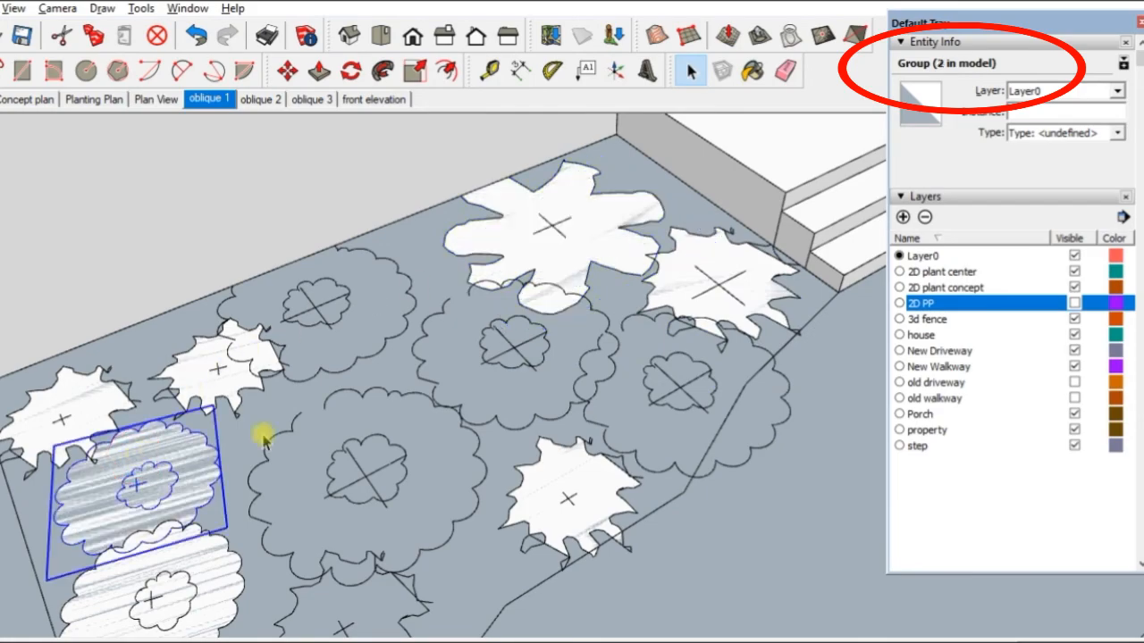
Step: Start making a component from the cleaned-up scalloped plant group, with the definition name "med deciduous shrub"
left_click(516, 351)
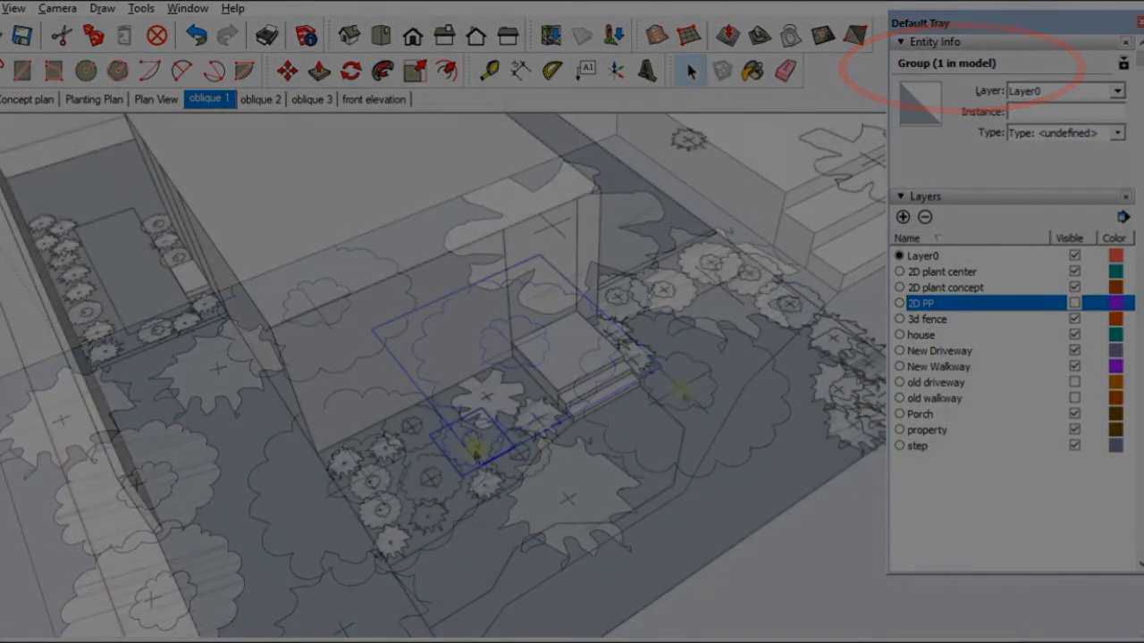
scroll(473, 447, "up", 10)
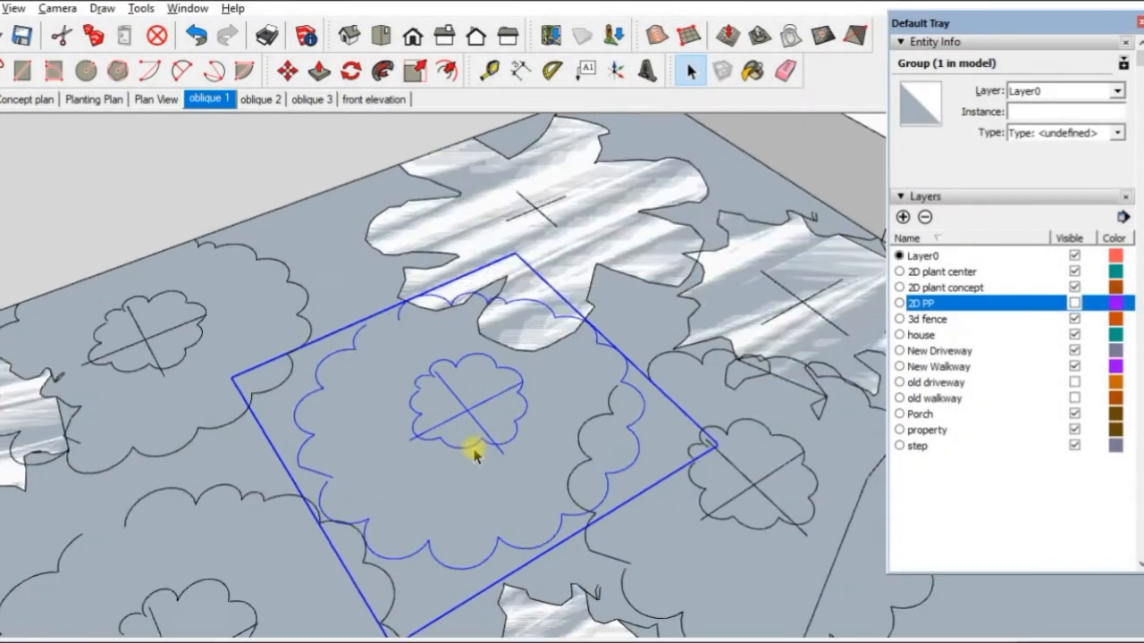
right_click(465, 404)
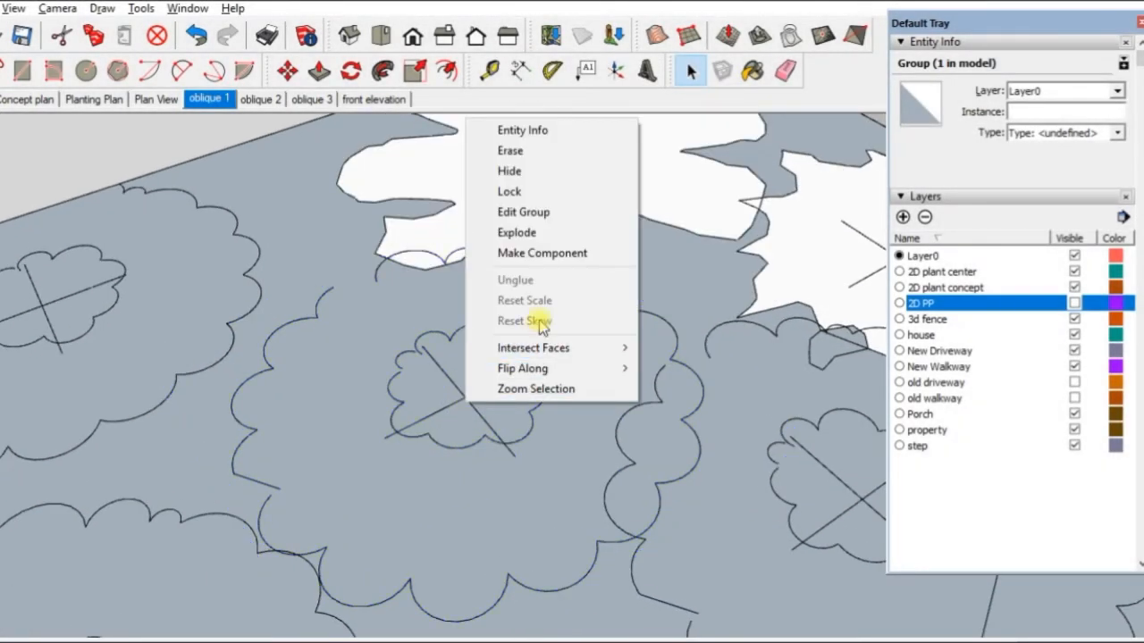
left_click(566, 256)
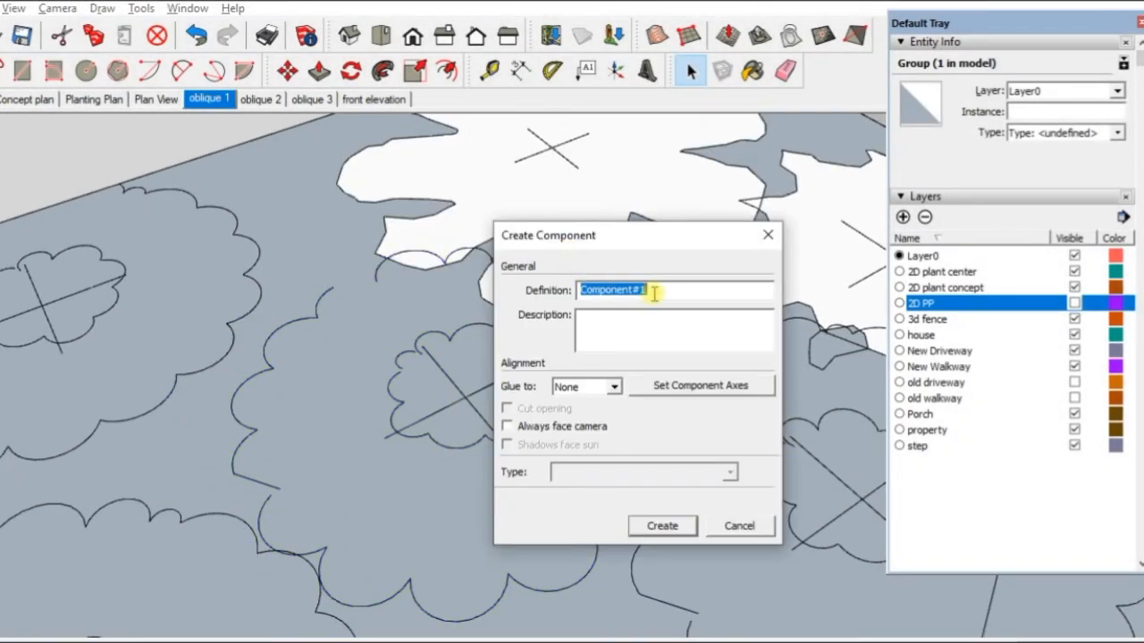
type("med deciduous shrub")
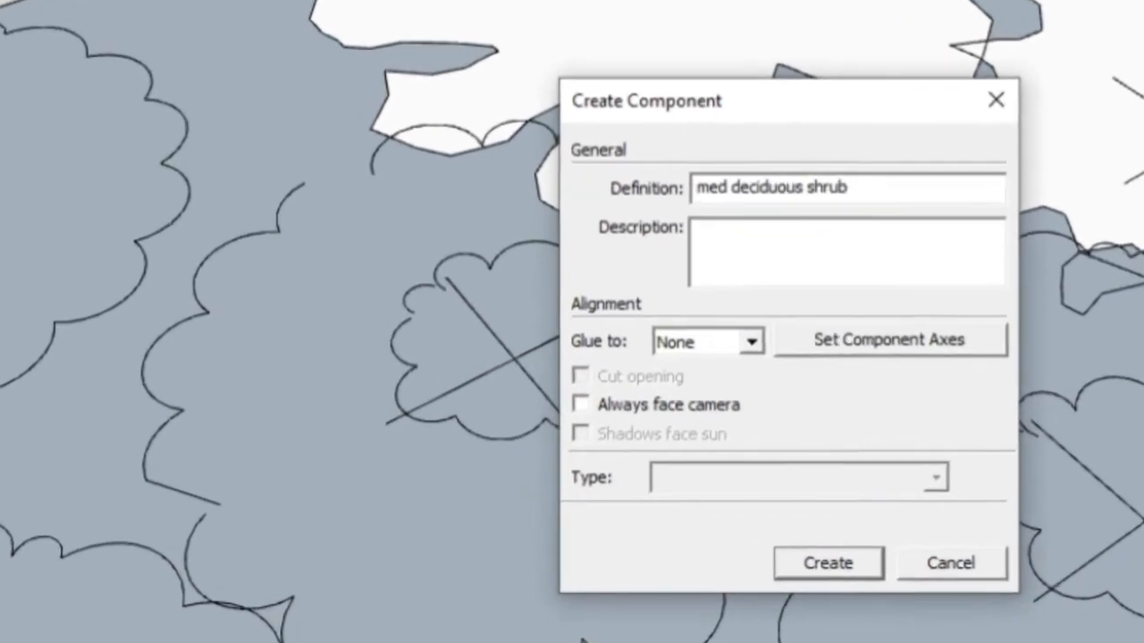
Step: Set the component axes at the centre of the plant's cross, aligning red and green with its two lines, and create the component
left_click(853, 343)
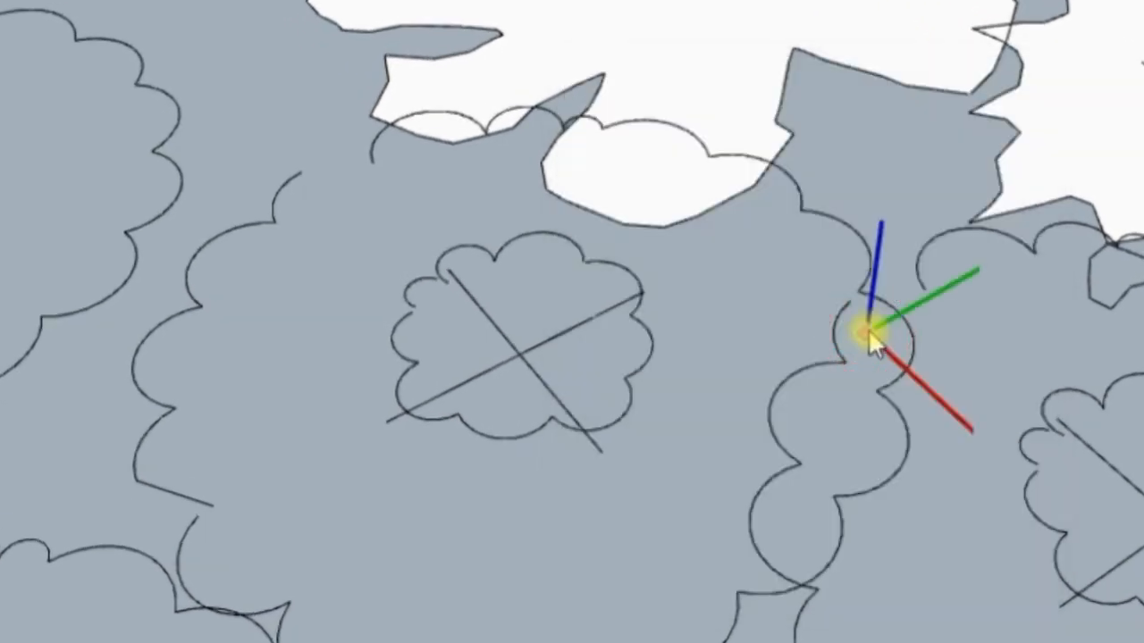
left_click(519, 356)
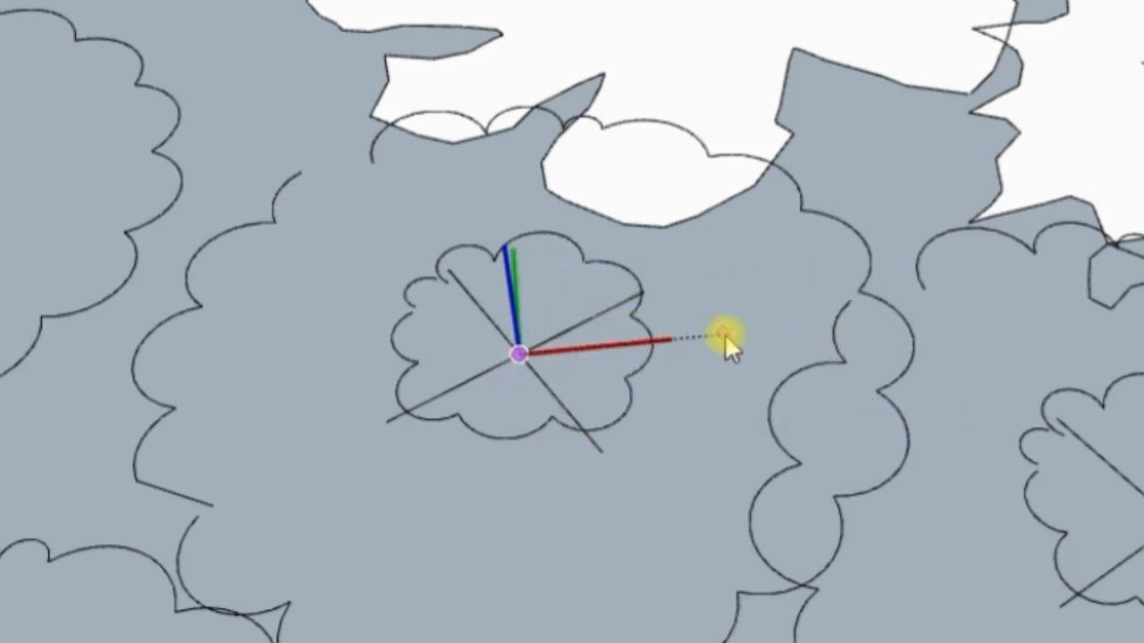
left_click(693, 559)
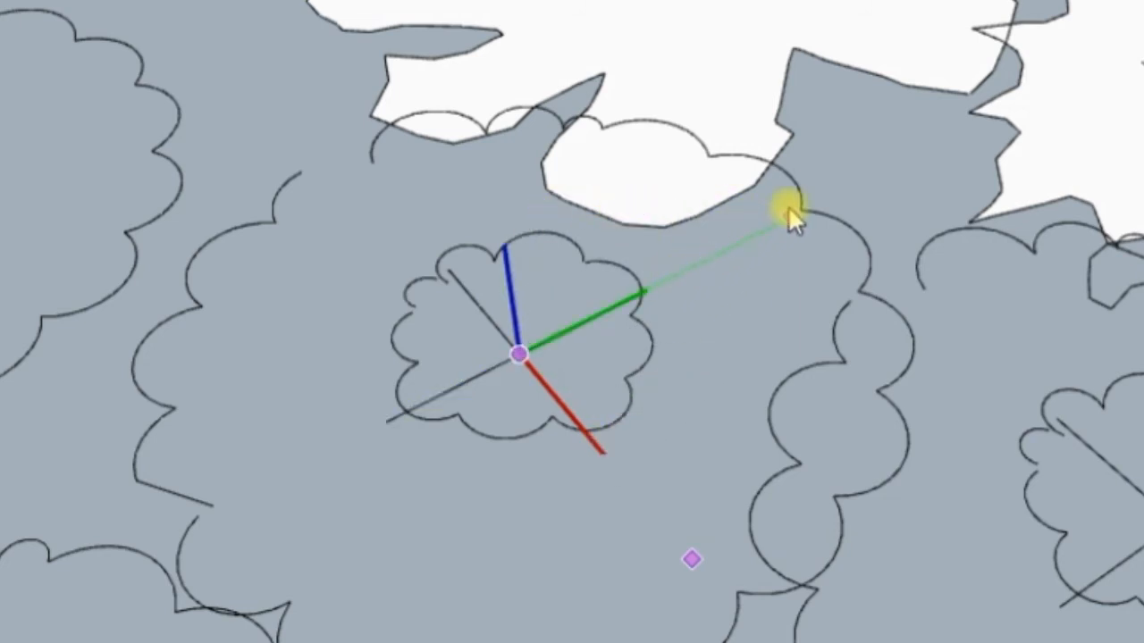
left_click(764, 220)
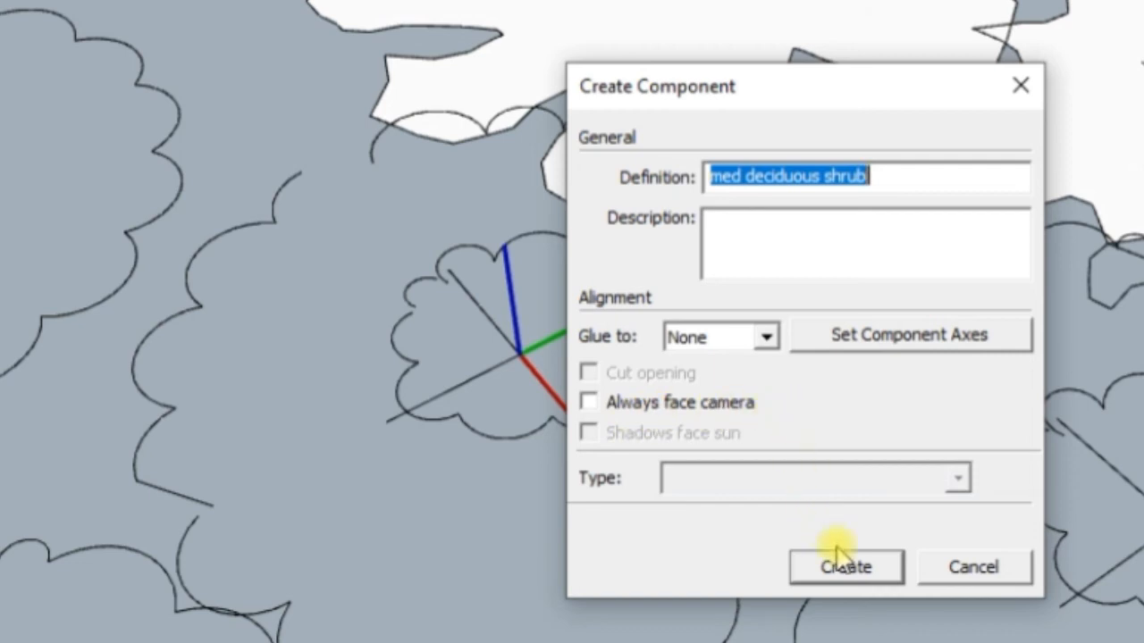
left_click(860, 574)
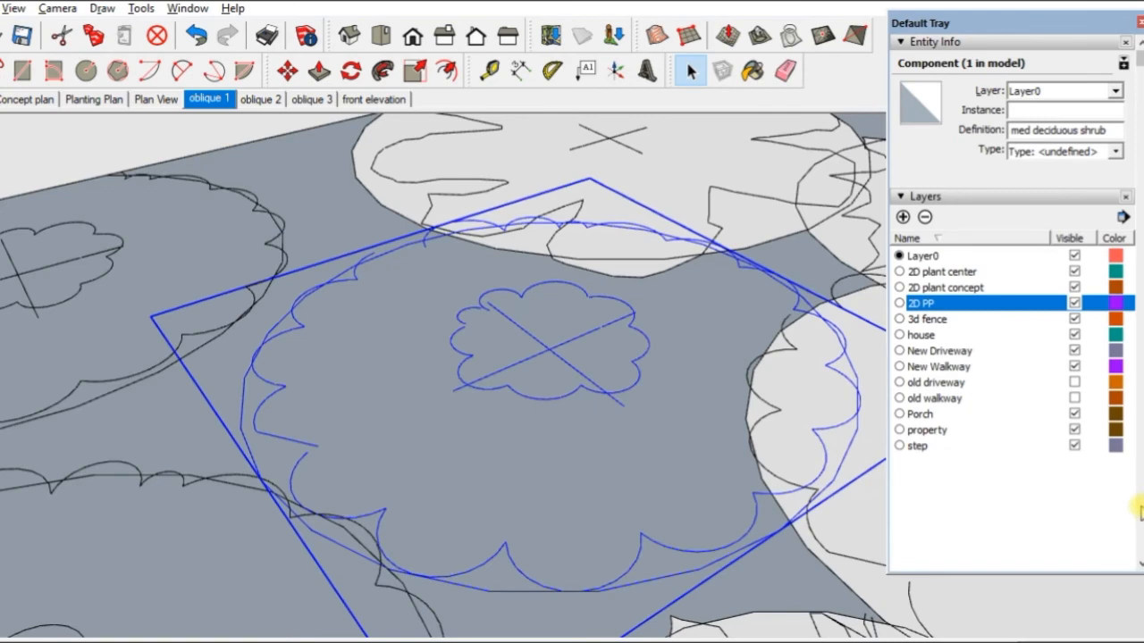
Step: Insert one med deciduous shrub and one of the other in-model plant component on the empty ground in front of the property
scroll(1139, 509, "down", 15)
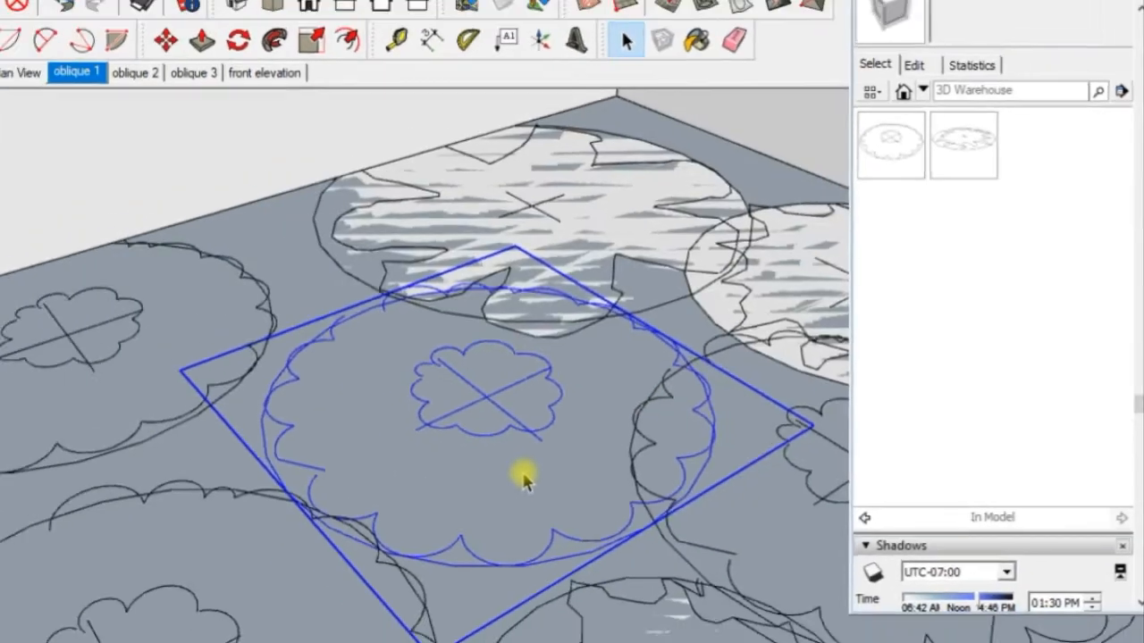
scroll(525, 480, "down", 12)
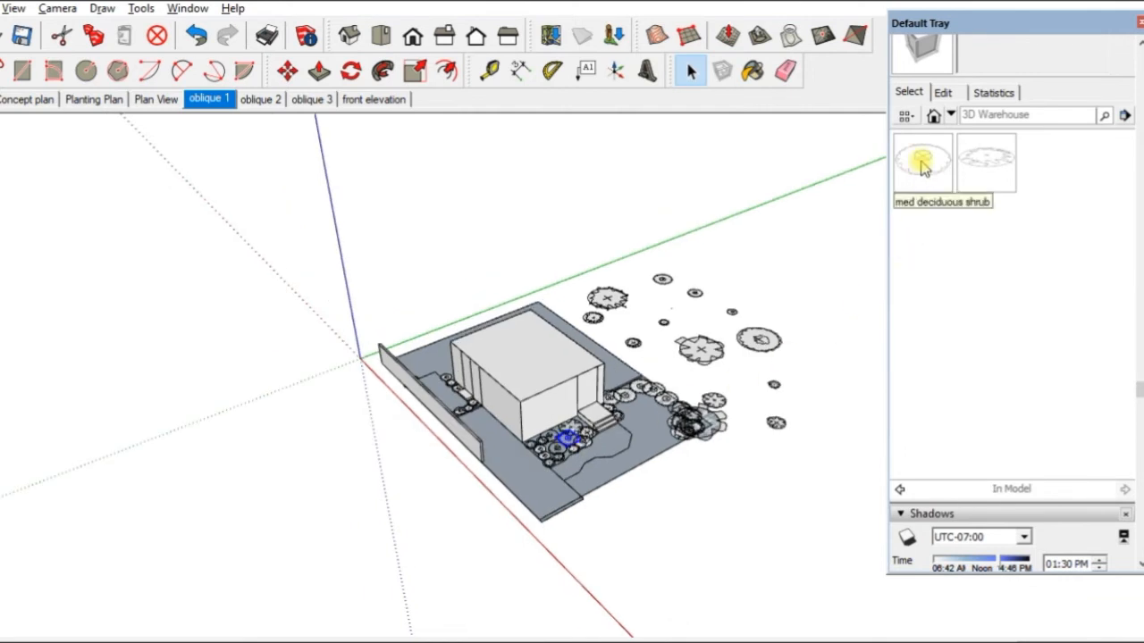
left_click(923, 169)
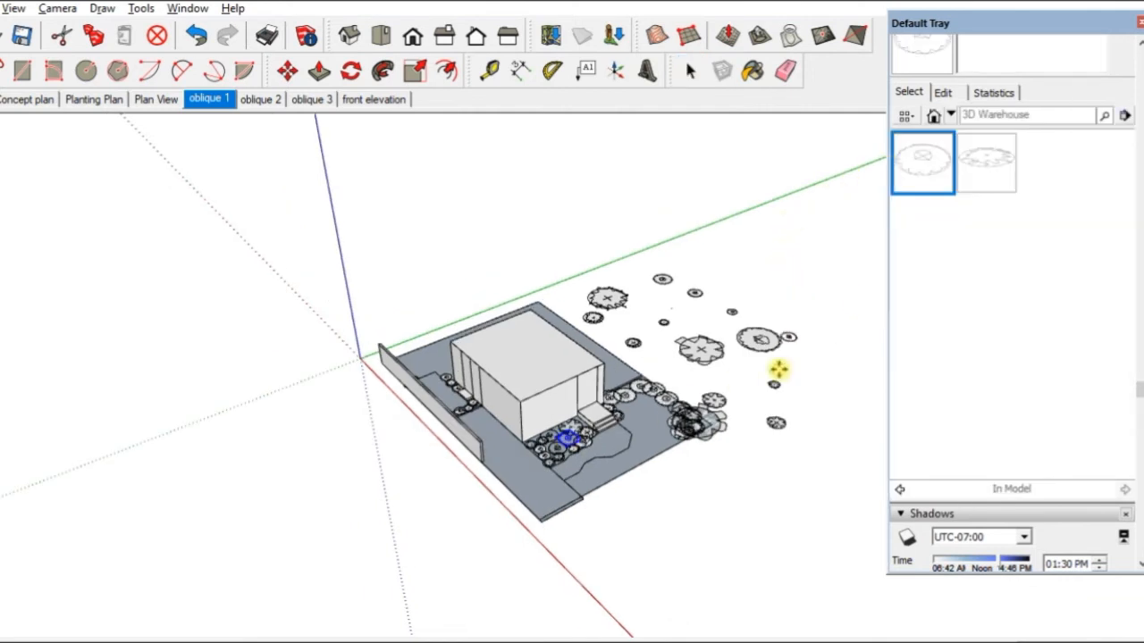
left_click(661, 513)
left_click(972, 156)
left_click(683, 506)
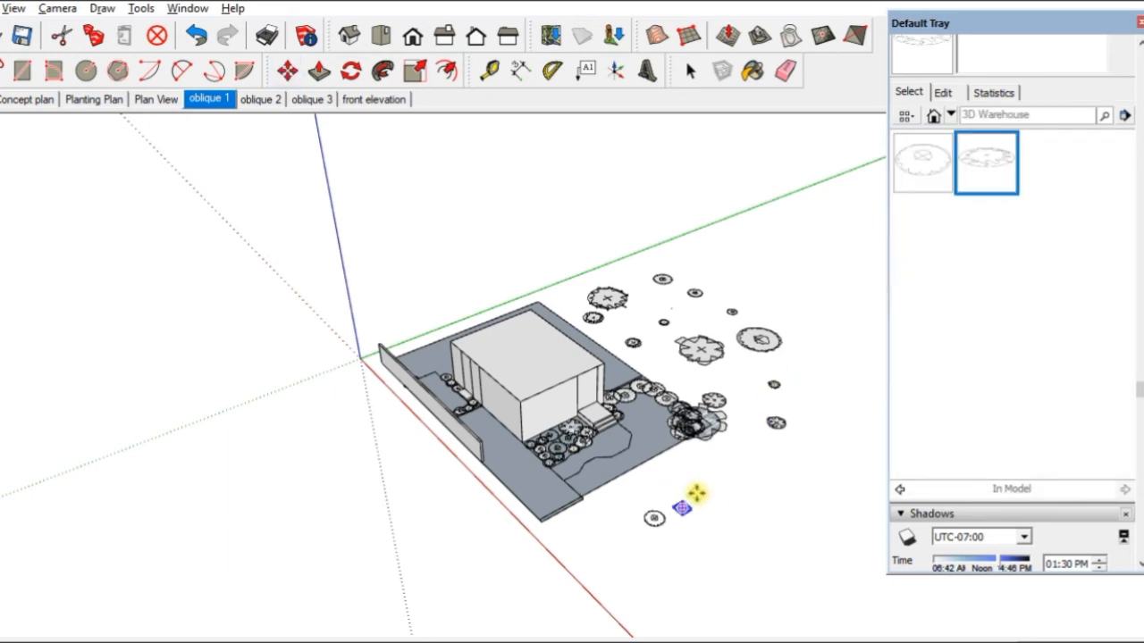
Step: Make three copies of the smaller, jagged-edged plant component with the Move tool, clustering them on the empty ground beside the original
scroll(710, 518, "up", 6)
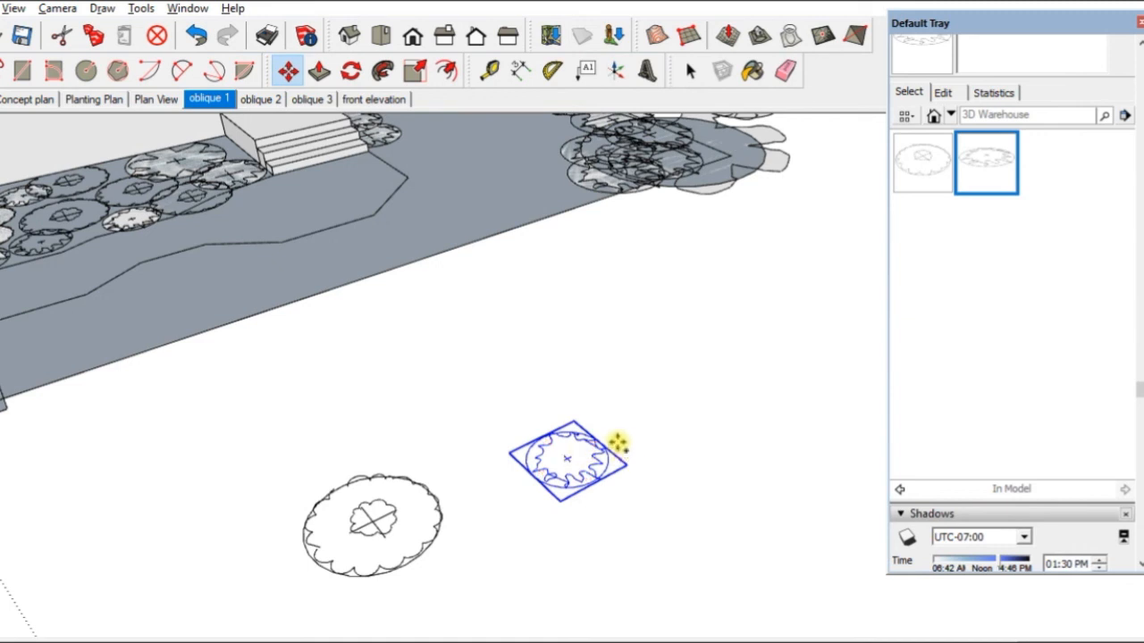
left_click(626, 503)
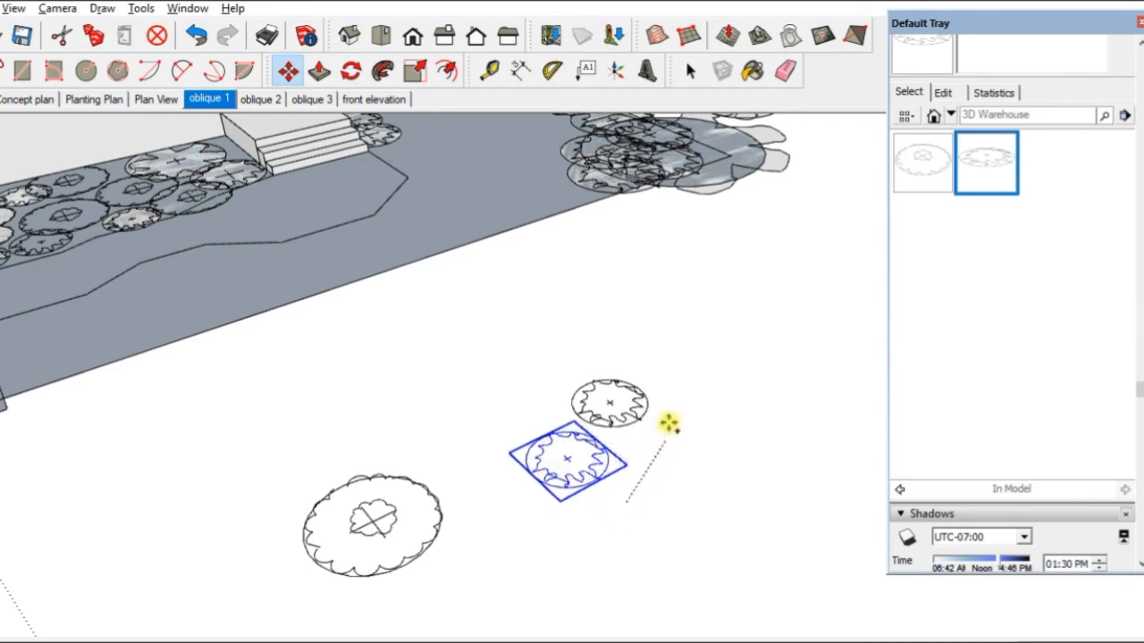
left_click(664, 378)
left_click(663, 382)
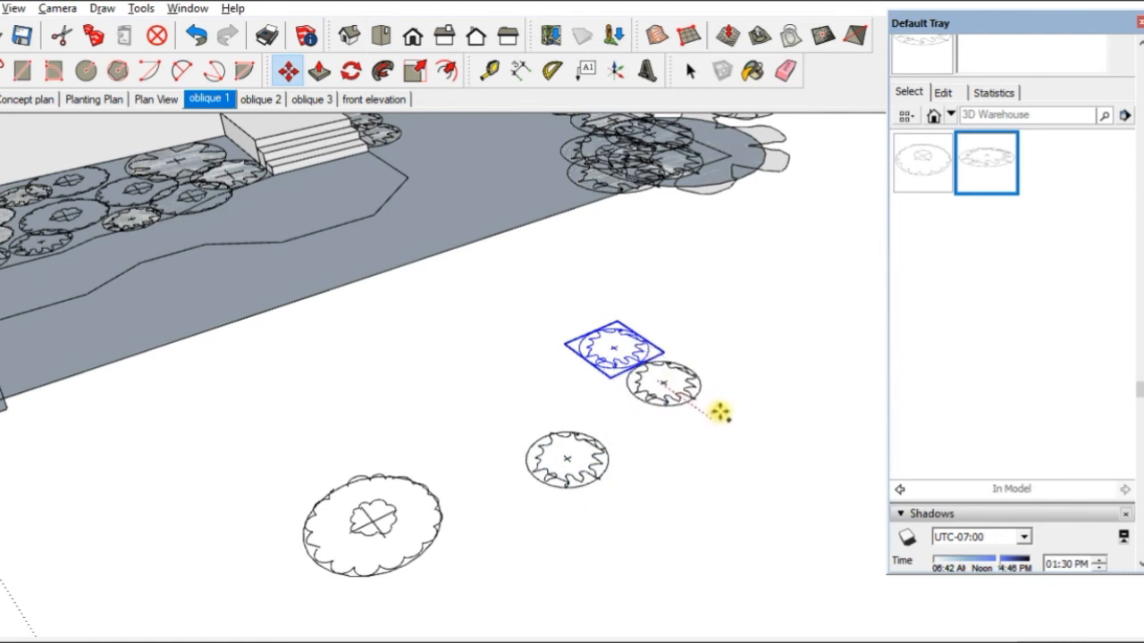
left_click(723, 396)
left_click(765, 361)
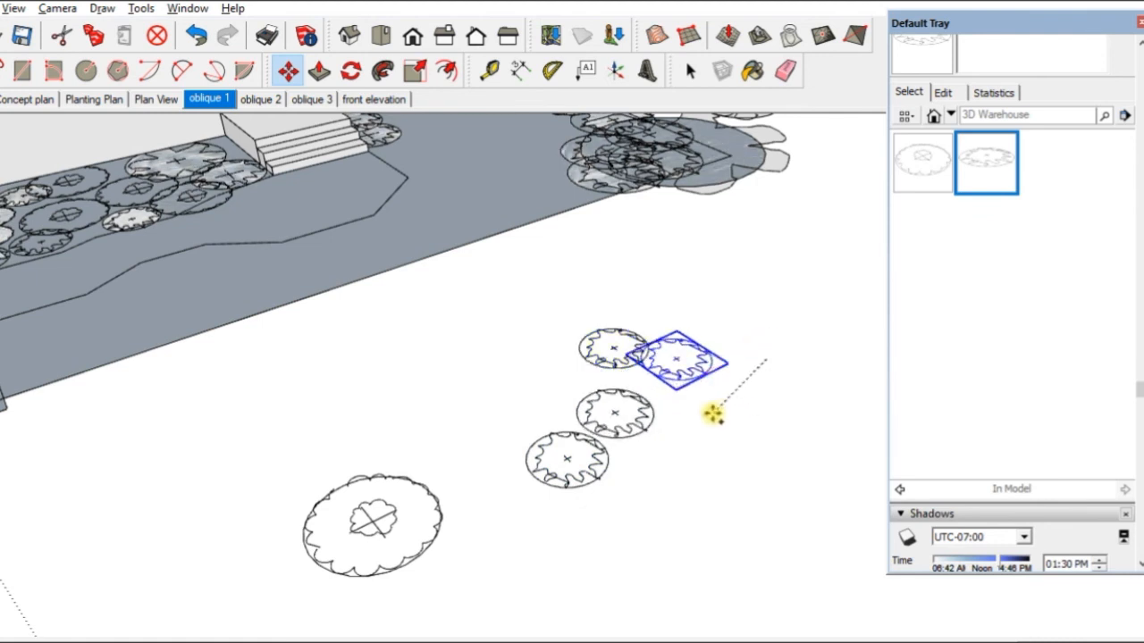
left_click(722, 383)
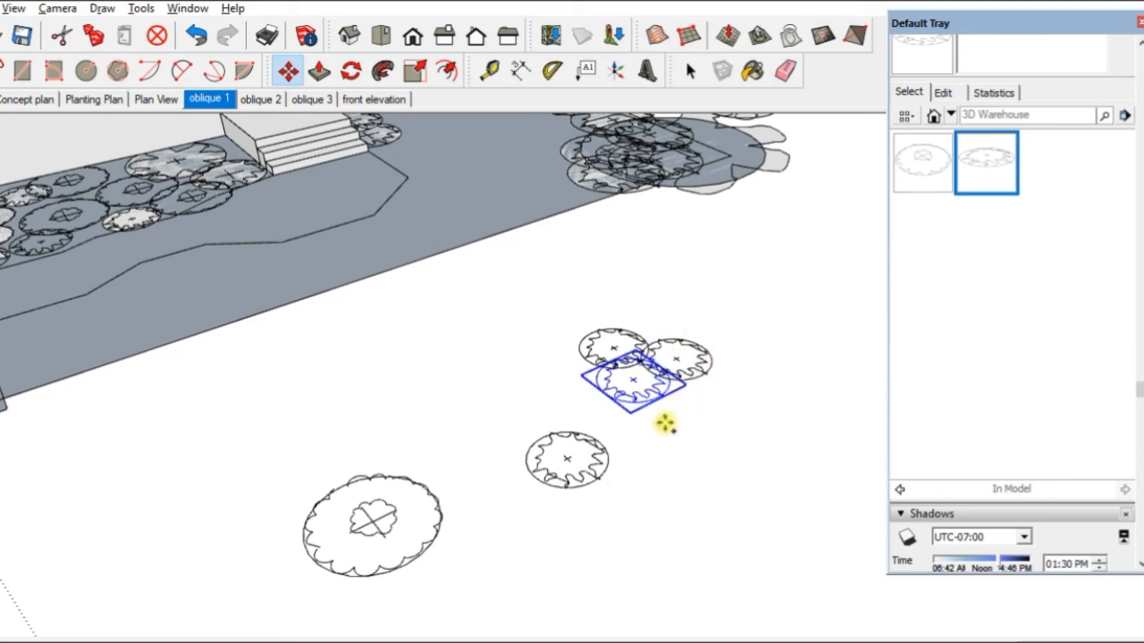
Step: Check in Entity Info which plants in the bed by the porch steps are components or groups, and how many copies of each exist
scroll(139, 188, "up", 5)
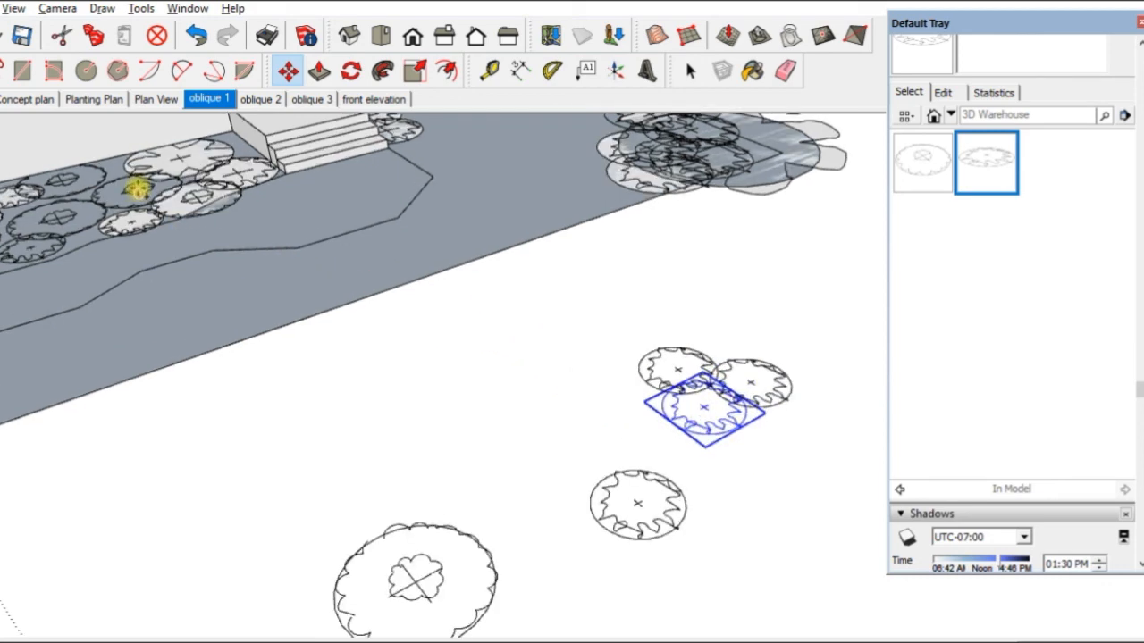
middle_click_drag(138, 189, 501, 241, "shift")
middle_click_drag(606, 267, 564, 348, "shift")
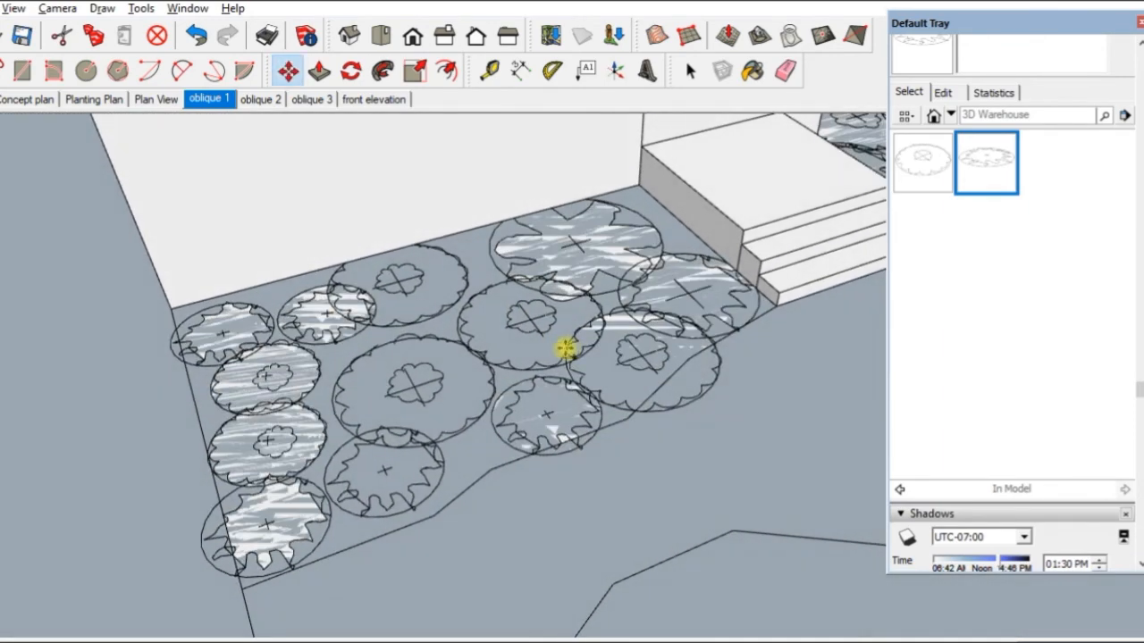
key("space")
left_click(534, 328)
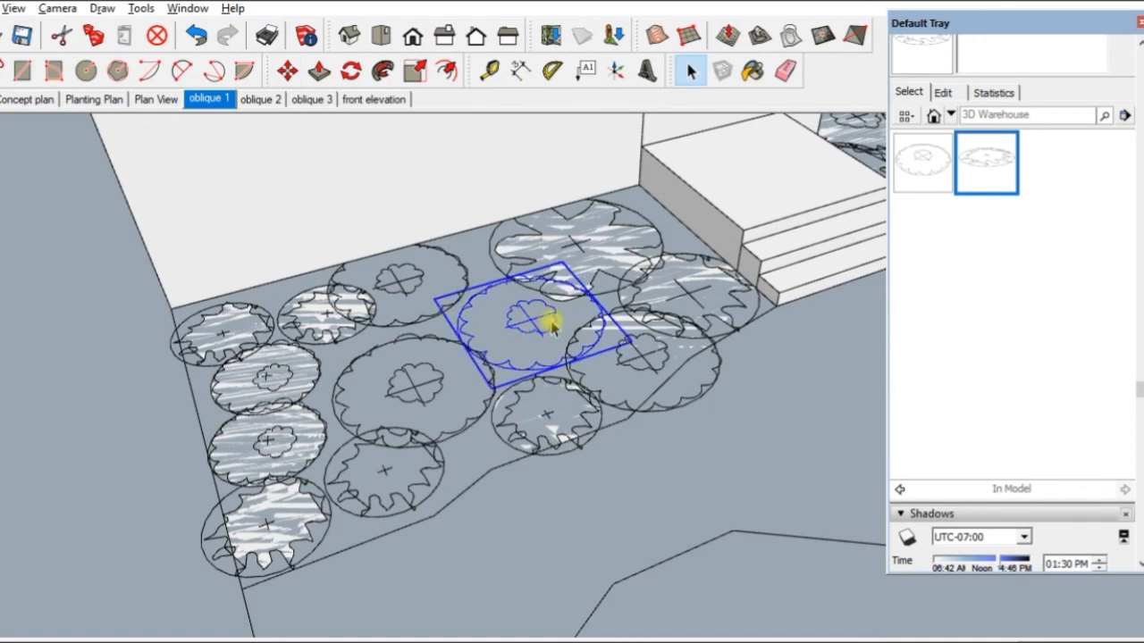
scroll(1140, 347, "up", 10)
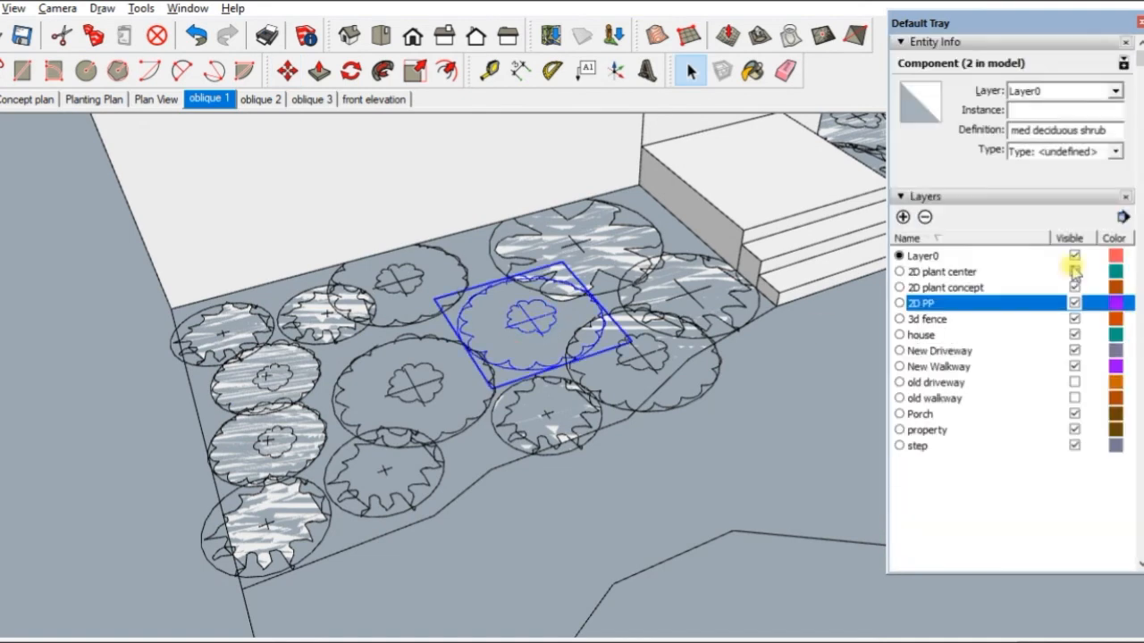
left_click(386, 473)
left_click(414, 381)
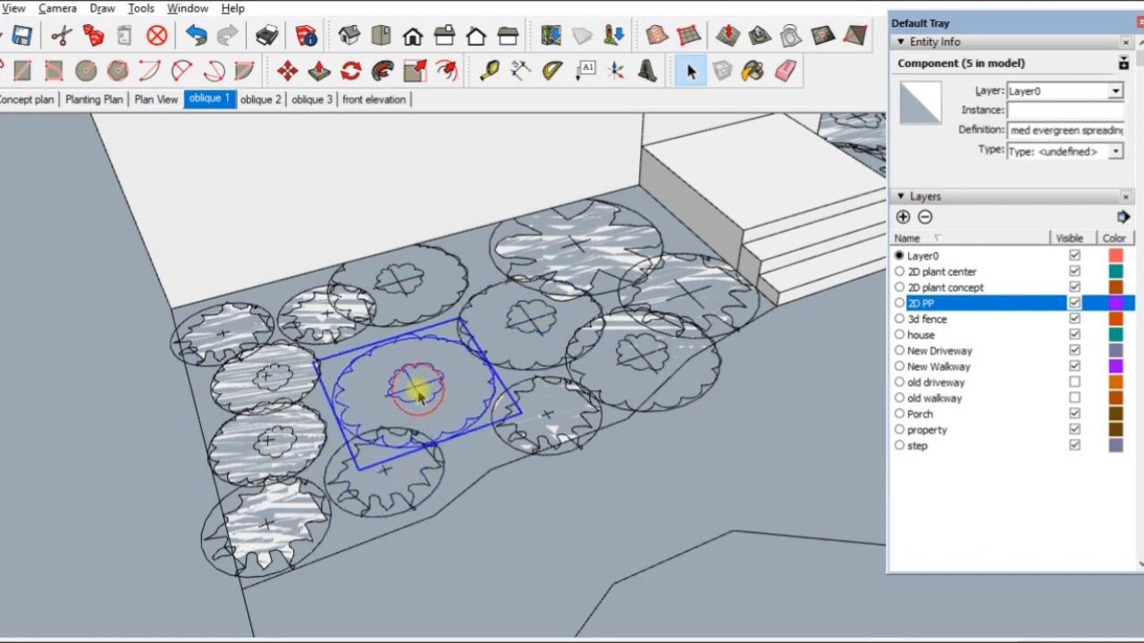
left_click(399, 285)
left_click(579, 255)
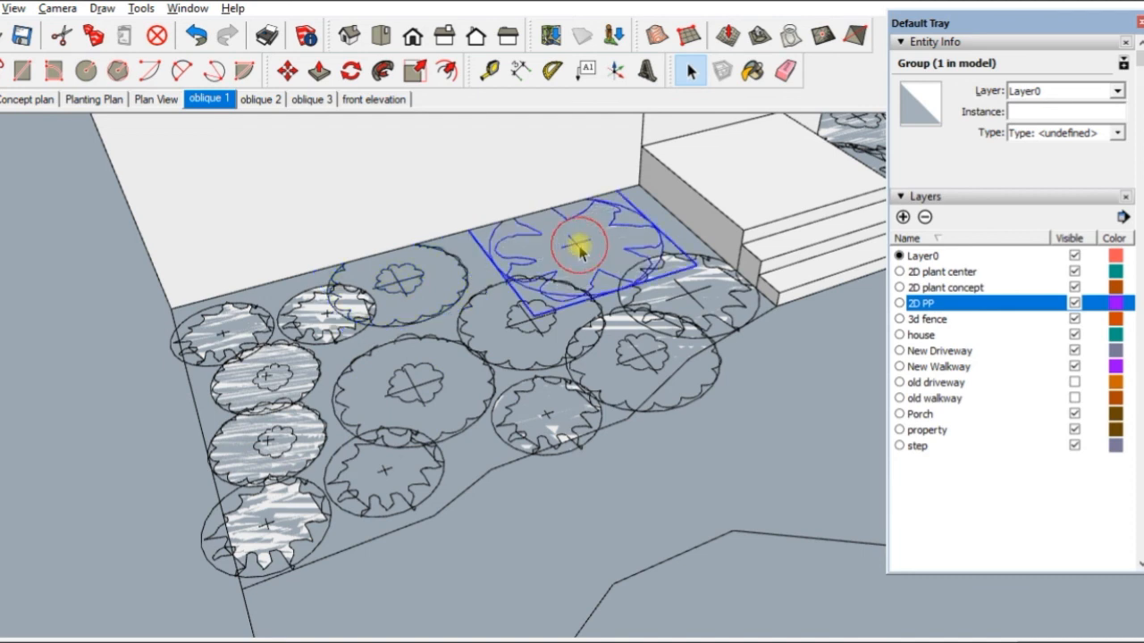